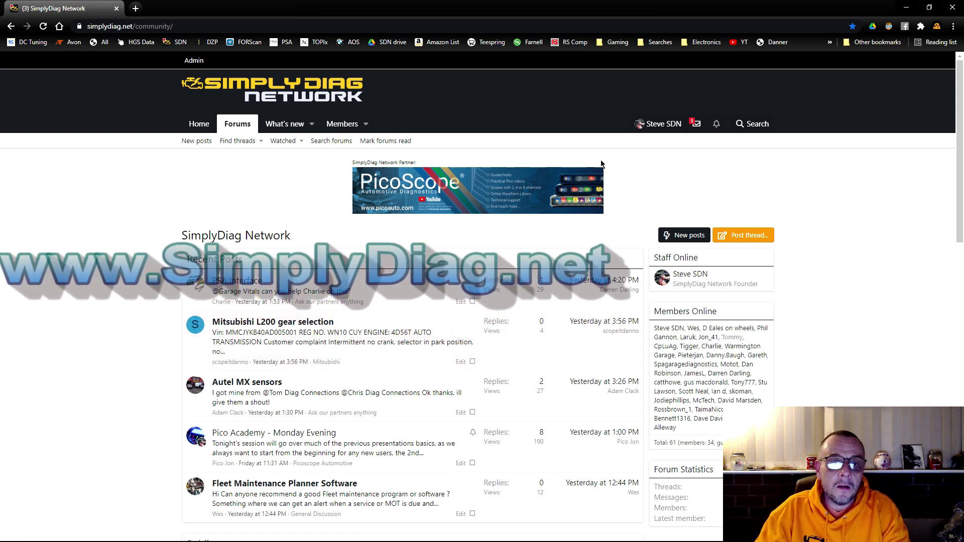
# Reload the SimplyDiag Network home page to refresh the Recent Posts list
pyautogui.click(340, 98)
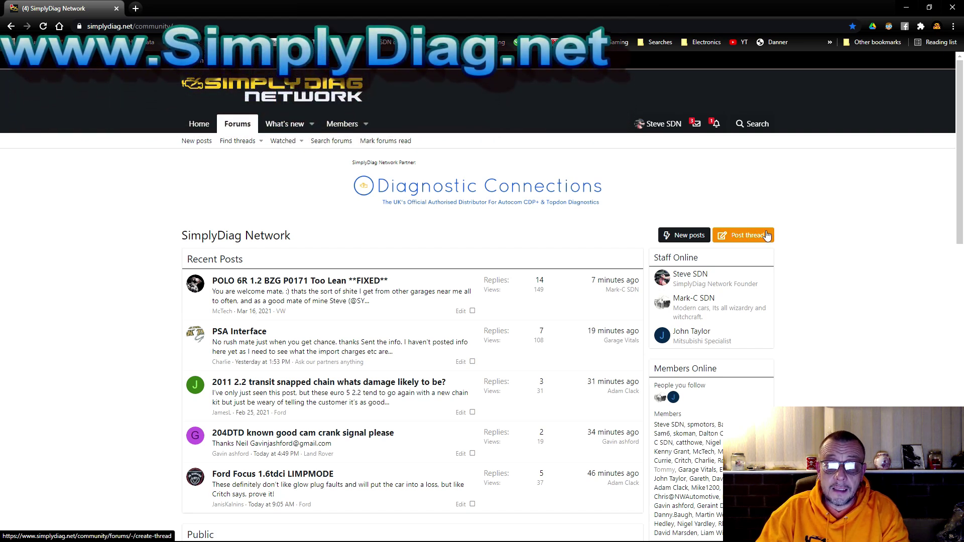
# Start a new thread and choose the Alfa Romeo forum under FCA as its location
pyautogui.click(745, 234)
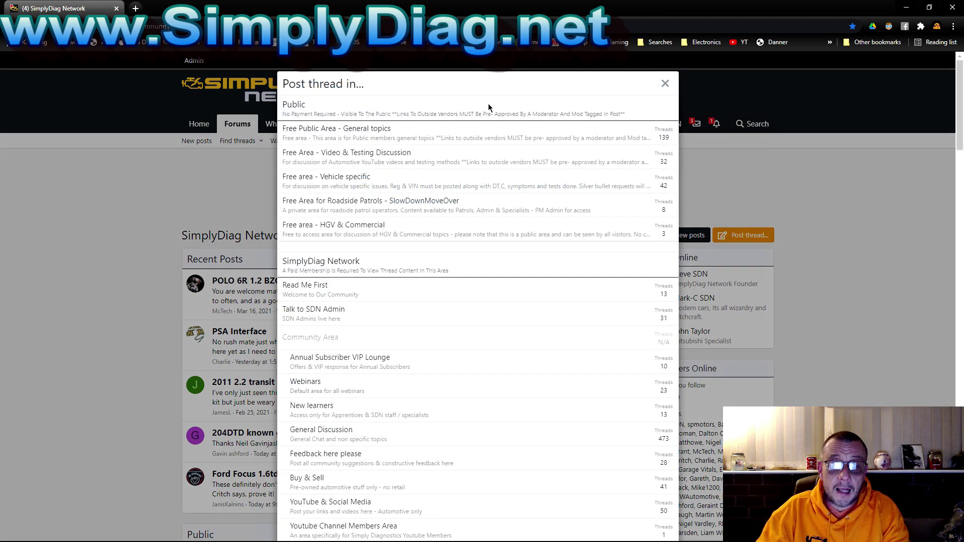
pyautogui.scroll(-3, 492, 274)
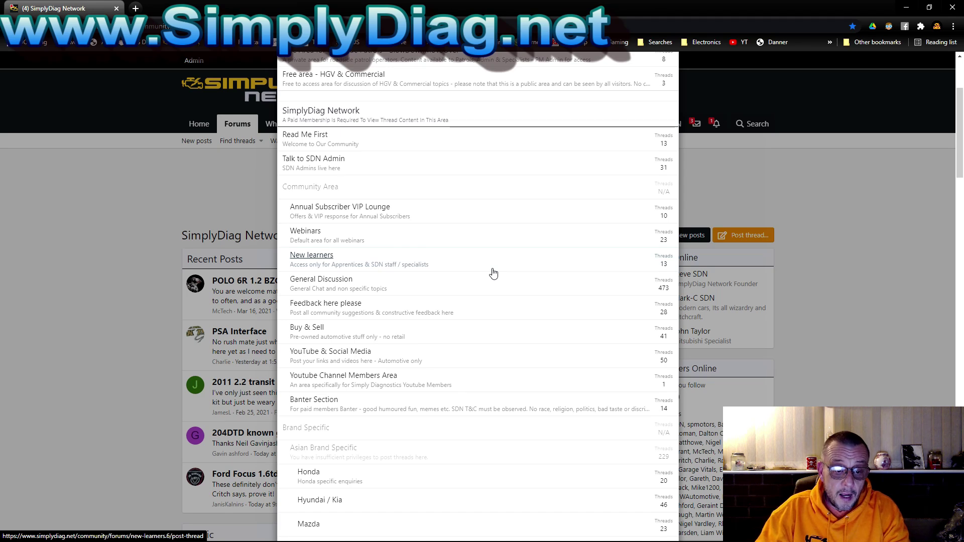
pyautogui.scroll(-9, 494, 272)
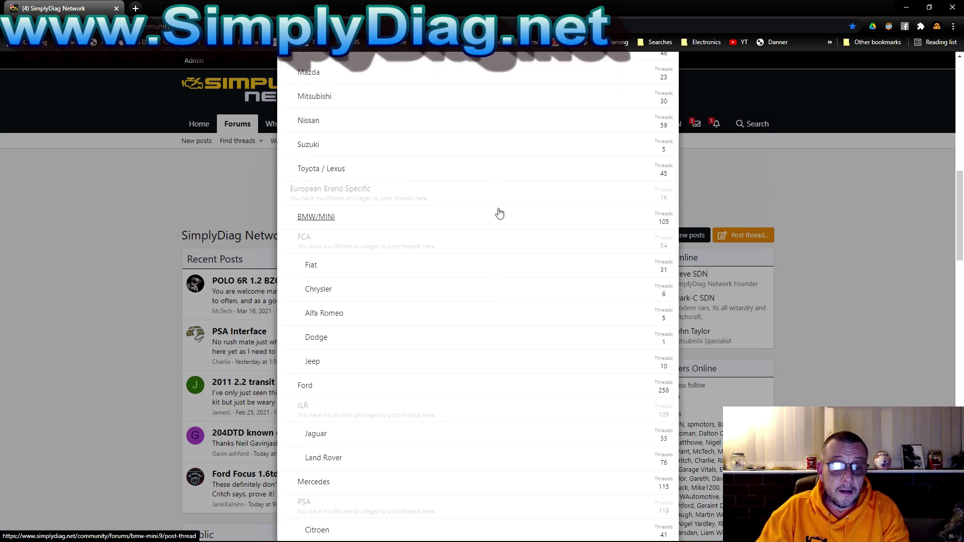
pyautogui.scroll(-2, 498, 206)
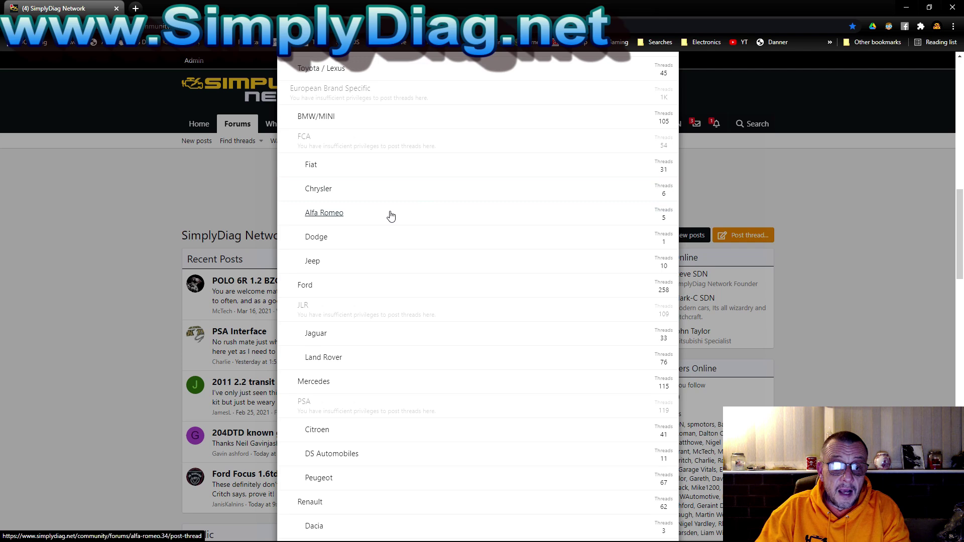
pyautogui.click(392, 216)
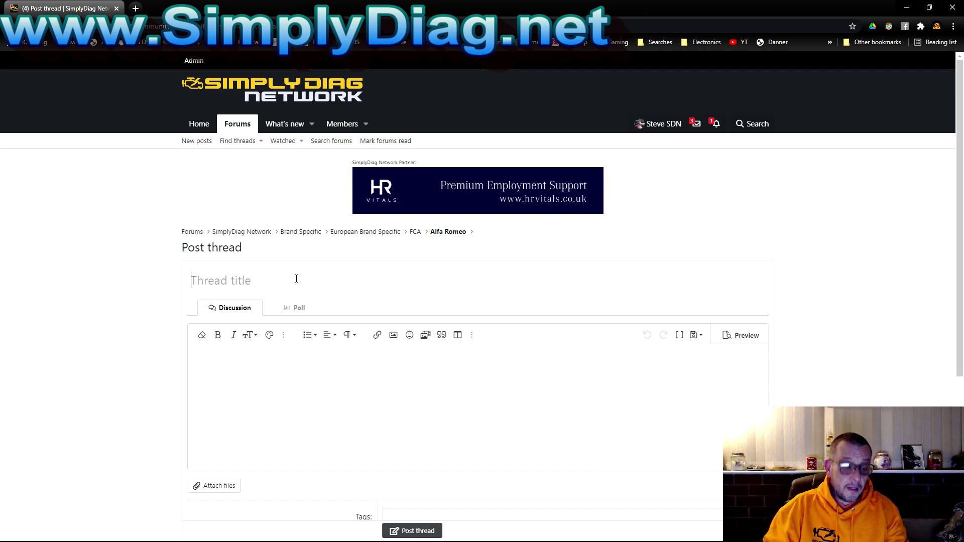
# Title the thread 'Test post for Youtube' with the message 'This is a test post for my youtube channel'
pyautogui.write('Te')
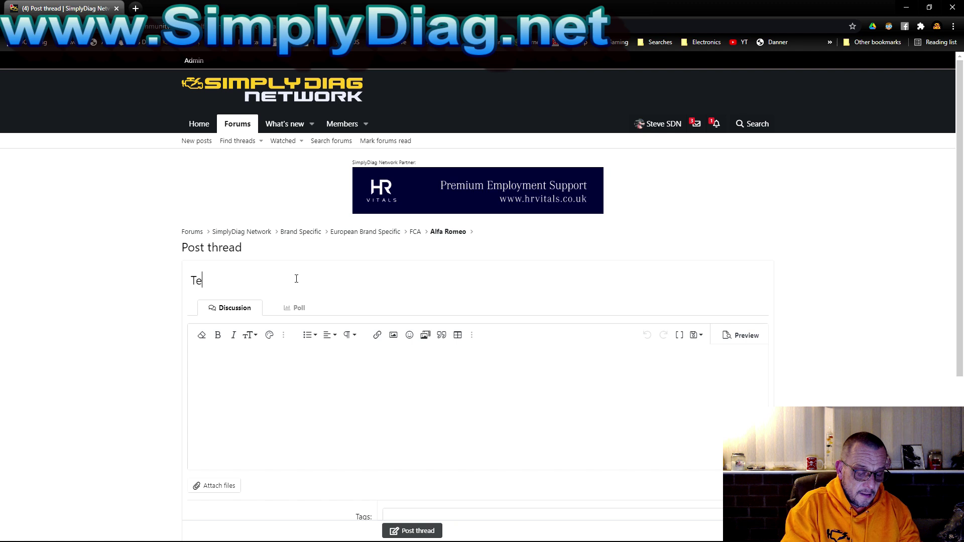
pyautogui.write('st post ')
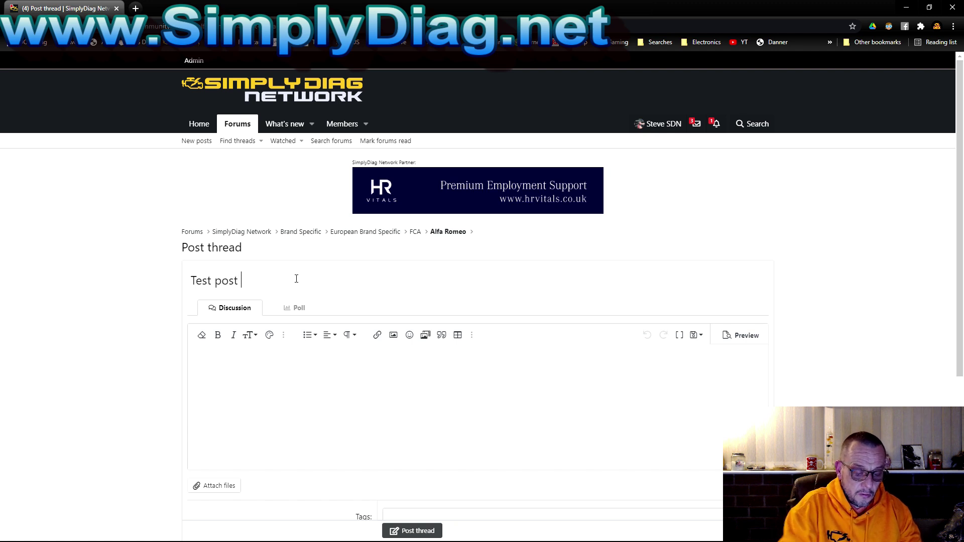
pyautogui.write('for Youtube')
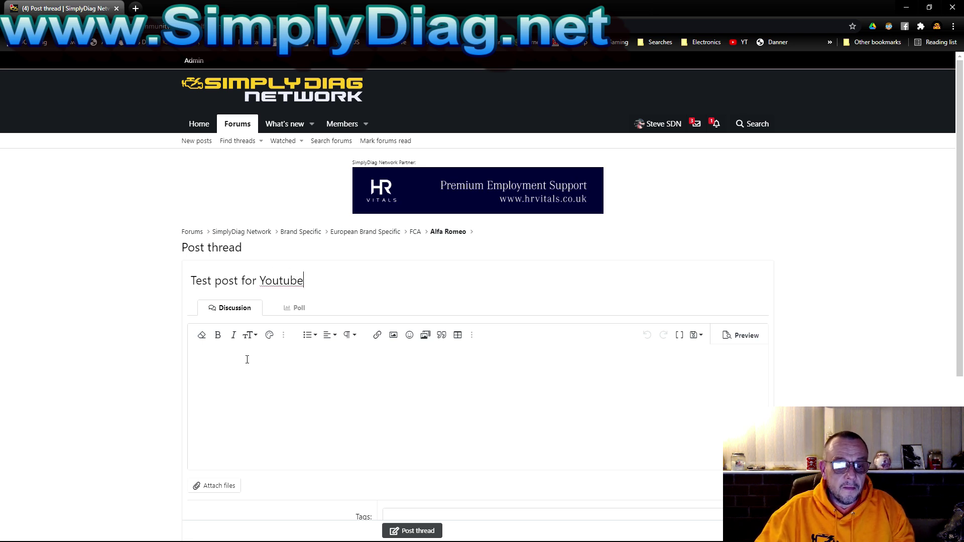
pyautogui.click(229, 361)
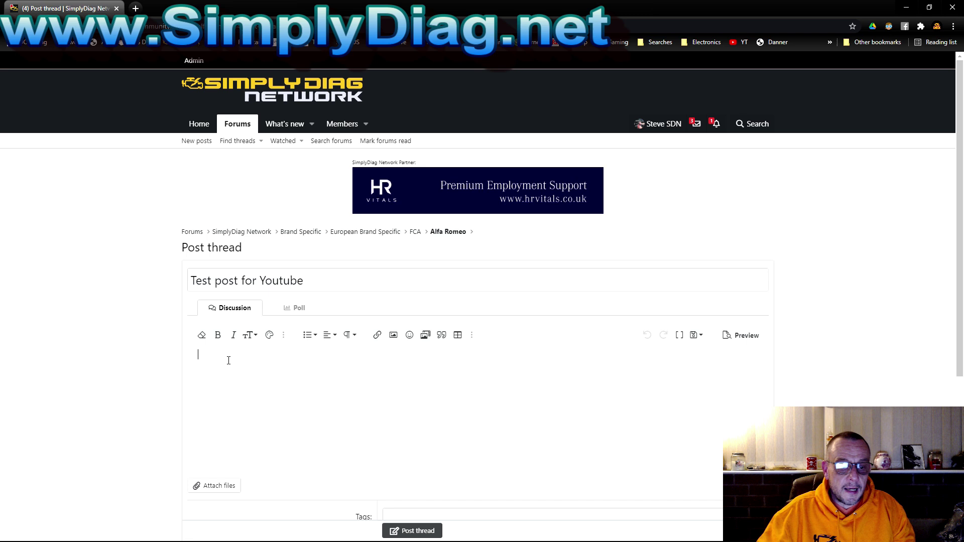
pyautogui.write('Thi')
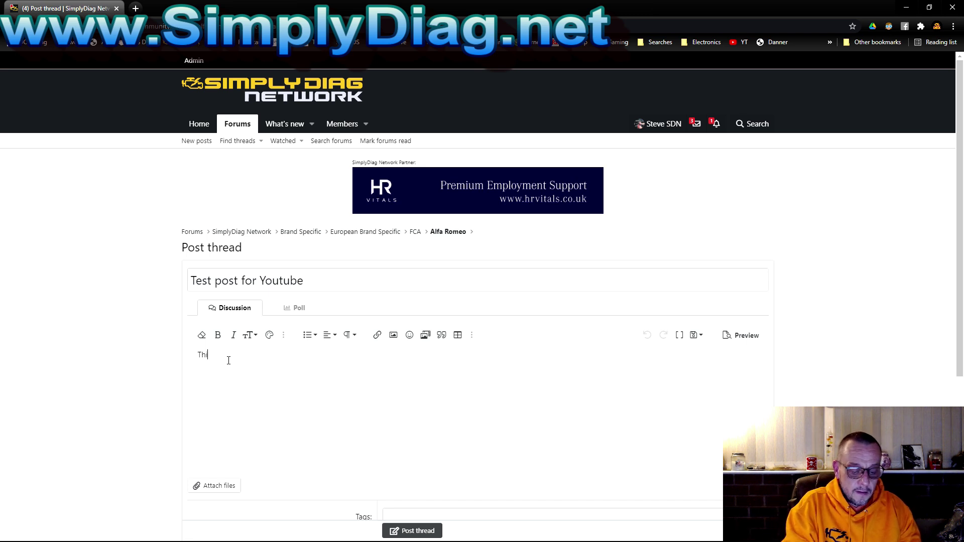
pyautogui.write('s is a te')
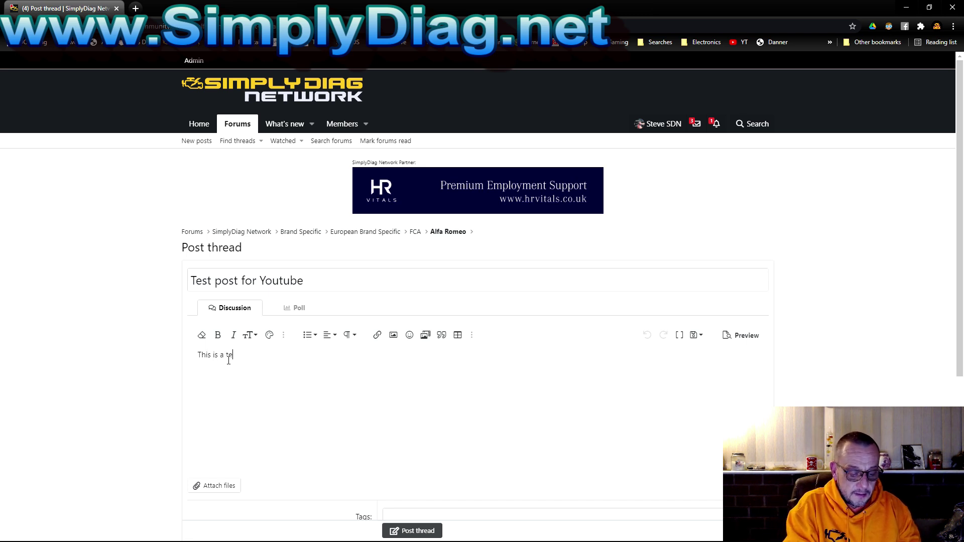
pyautogui.write('st post')
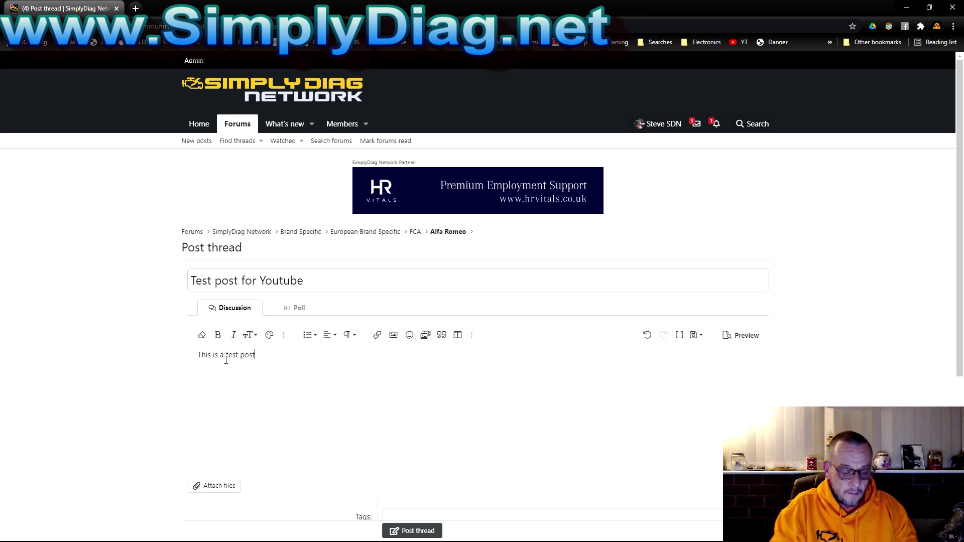
pyautogui.write(' for my ')
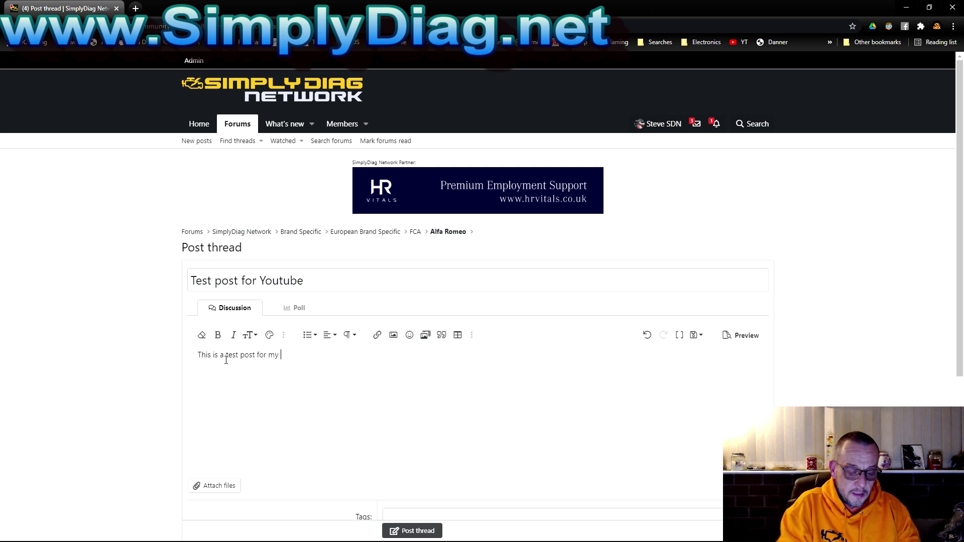
pyautogui.write('youtube ')
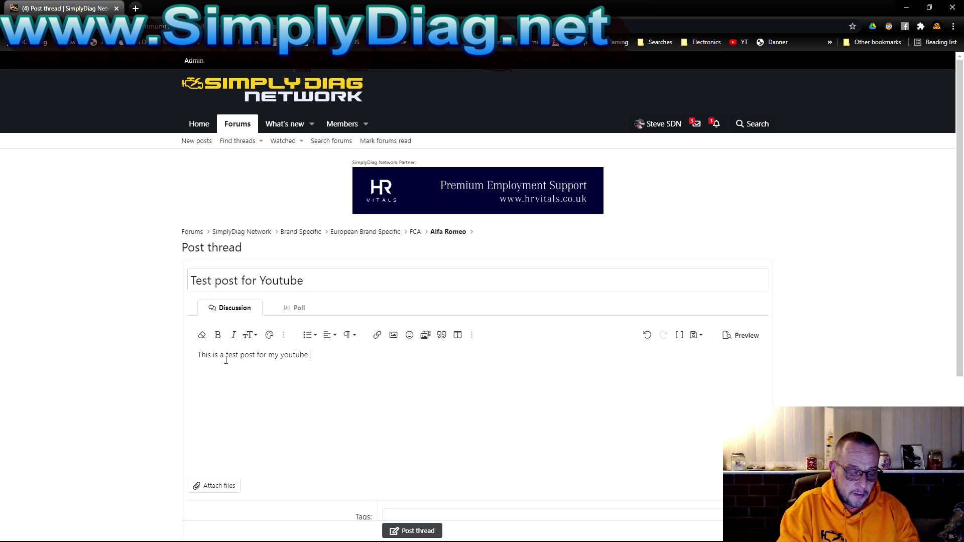
pyautogui.write('channe')
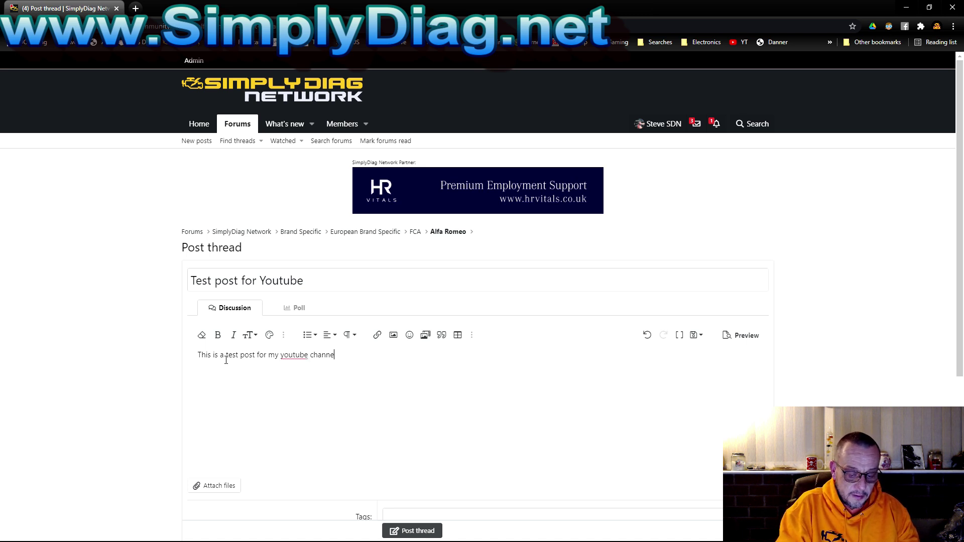
pyautogui.write('l')
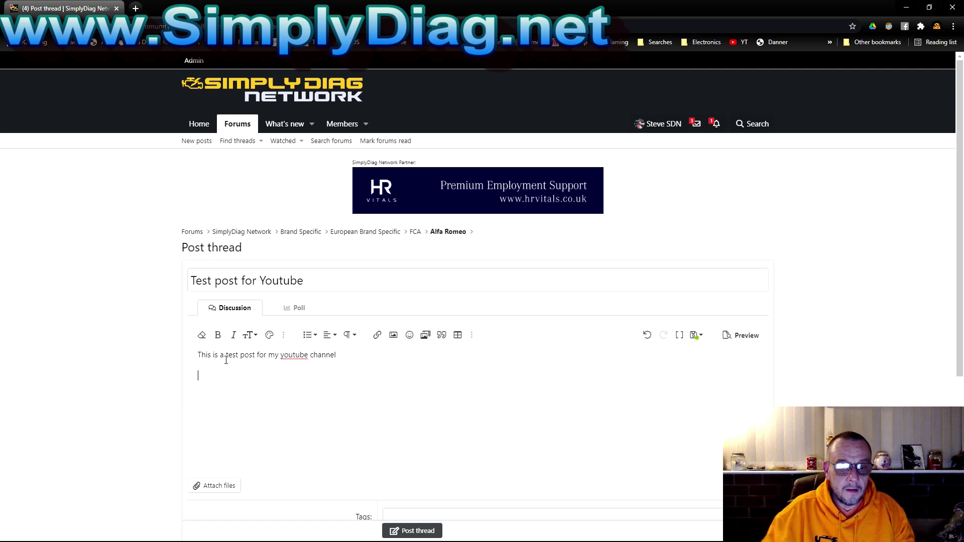
pyautogui.click(377, 336)
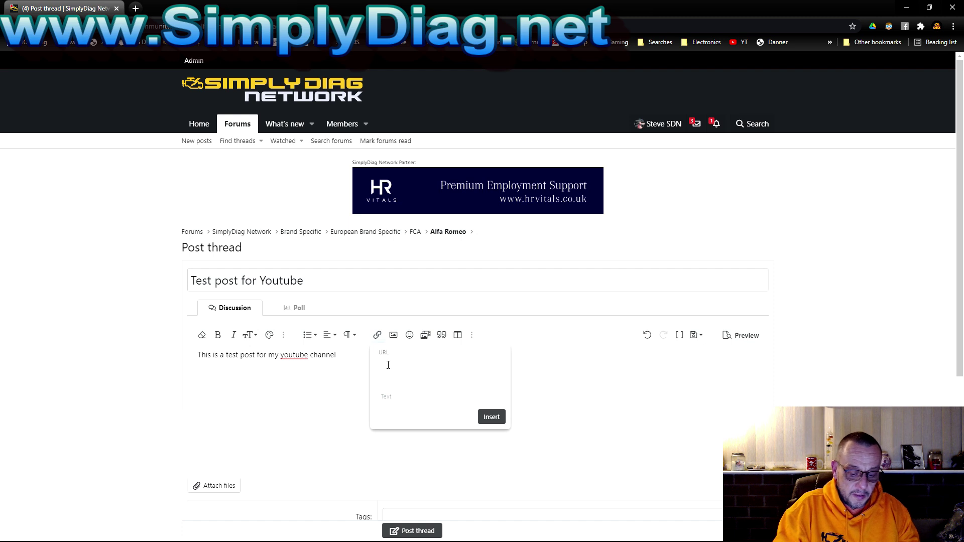
pyautogui.write('www')
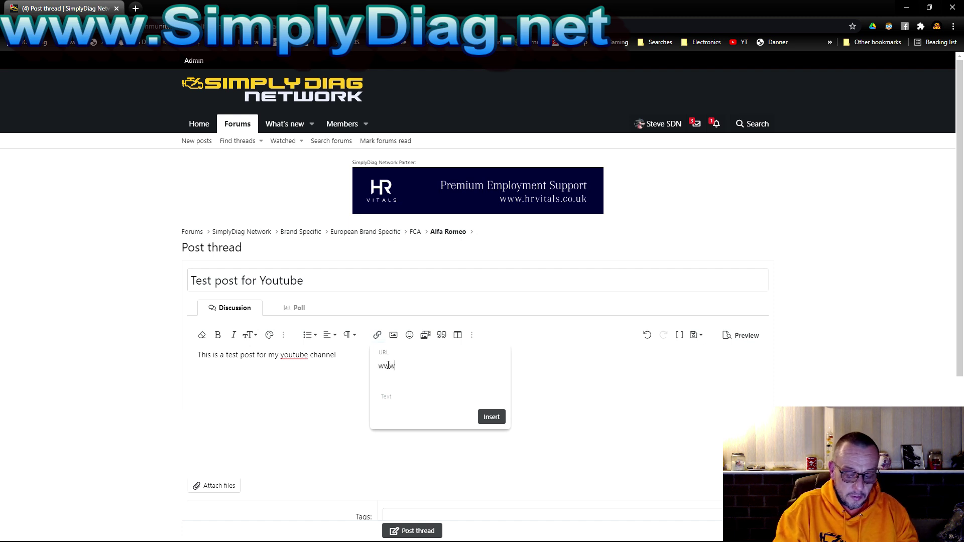
pyautogui.write('.you')
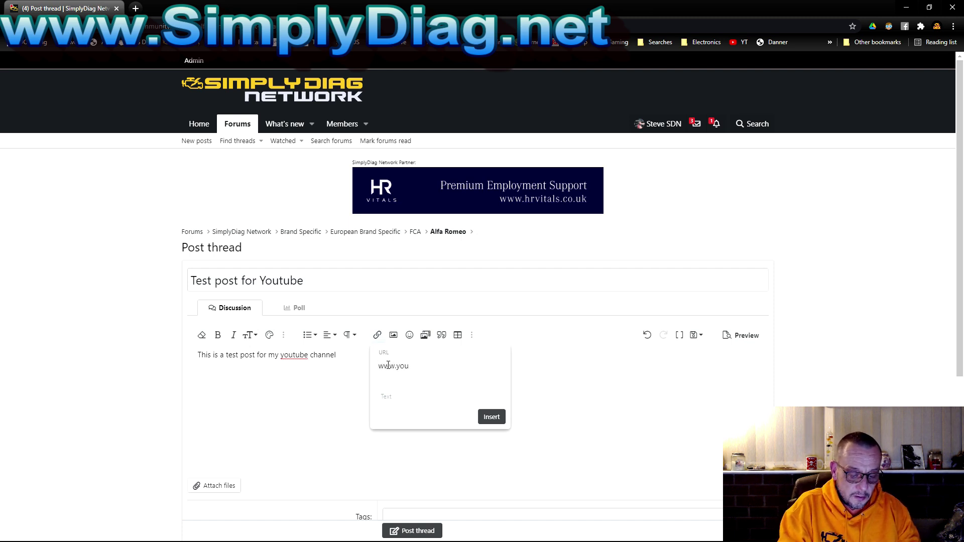
pyautogui.write('tube')
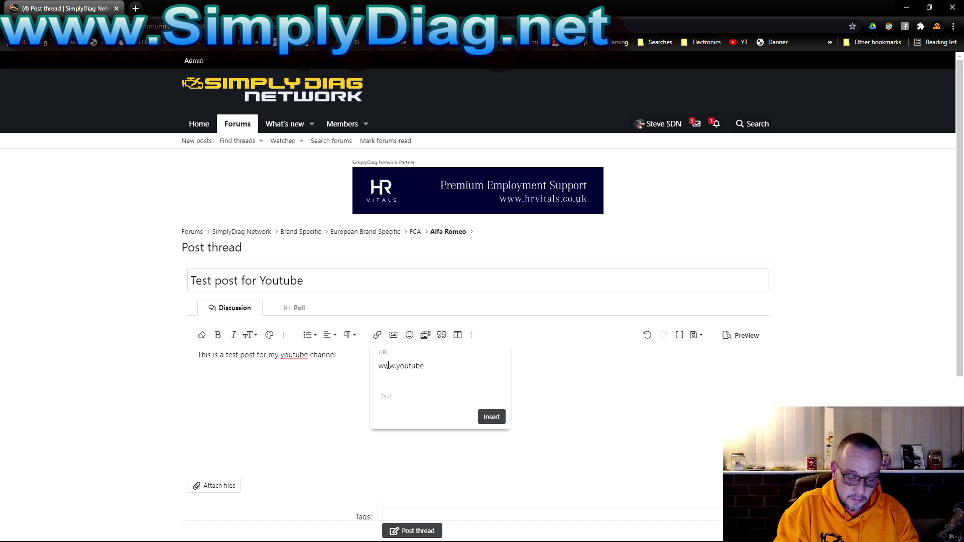
pyautogui.write('.com')
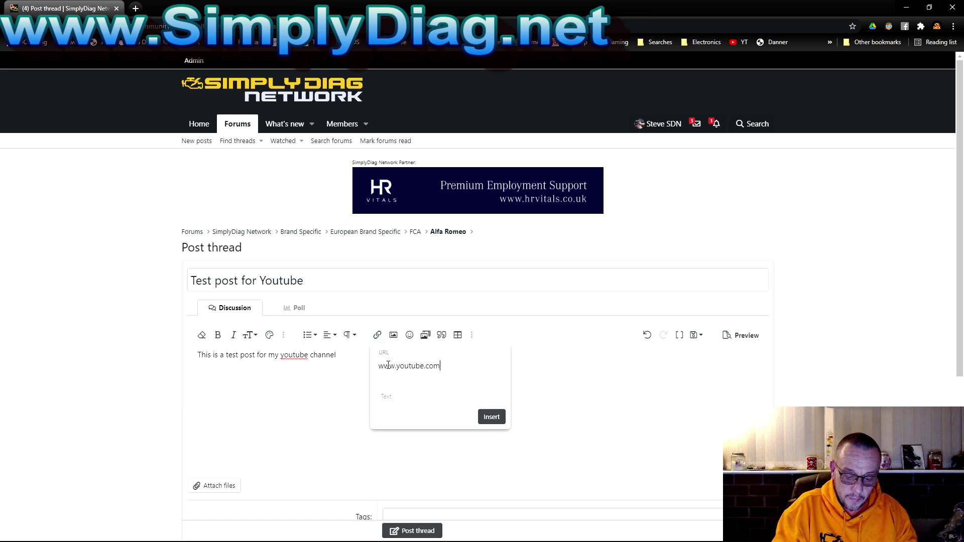
pyautogui.write('/c/')
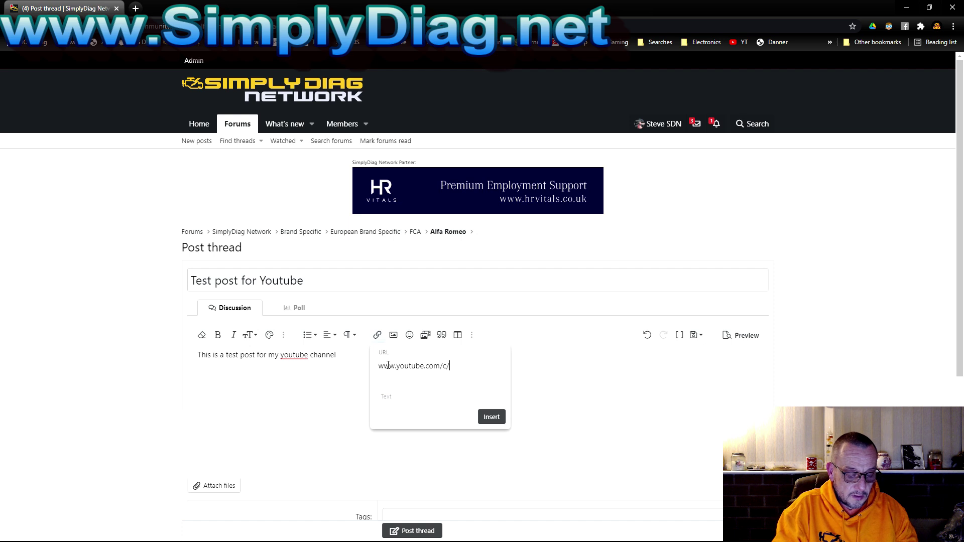
pyautogui.write('simply')
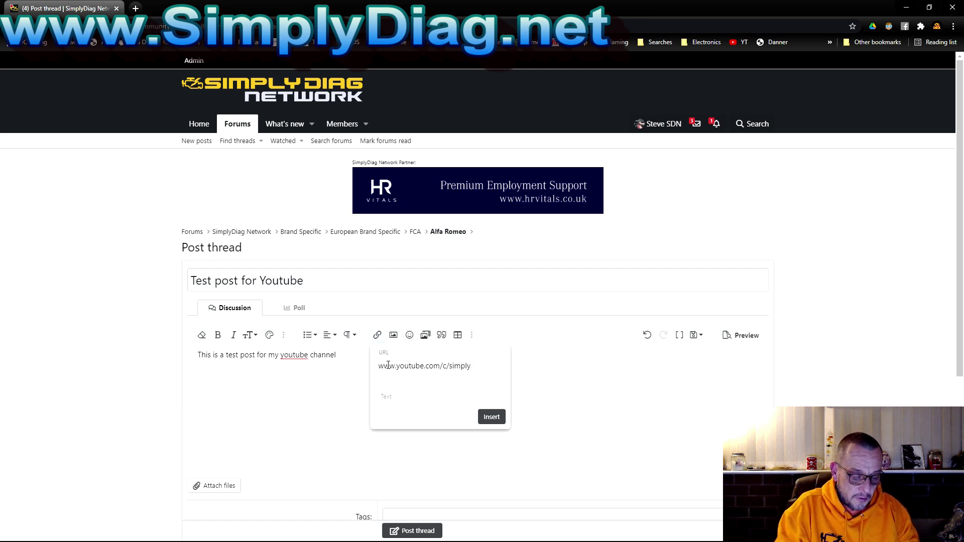
pyautogui.write('dia')
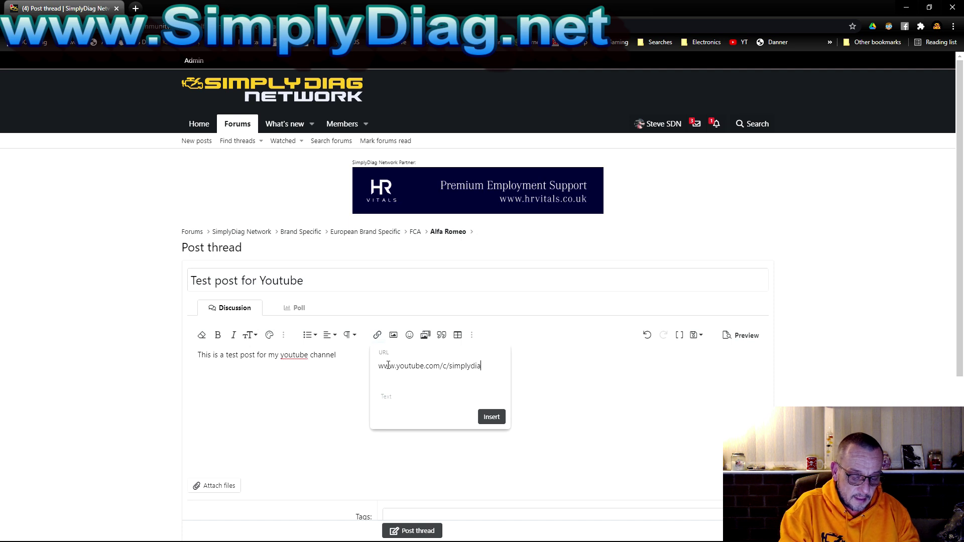
pyautogui.write('nost')
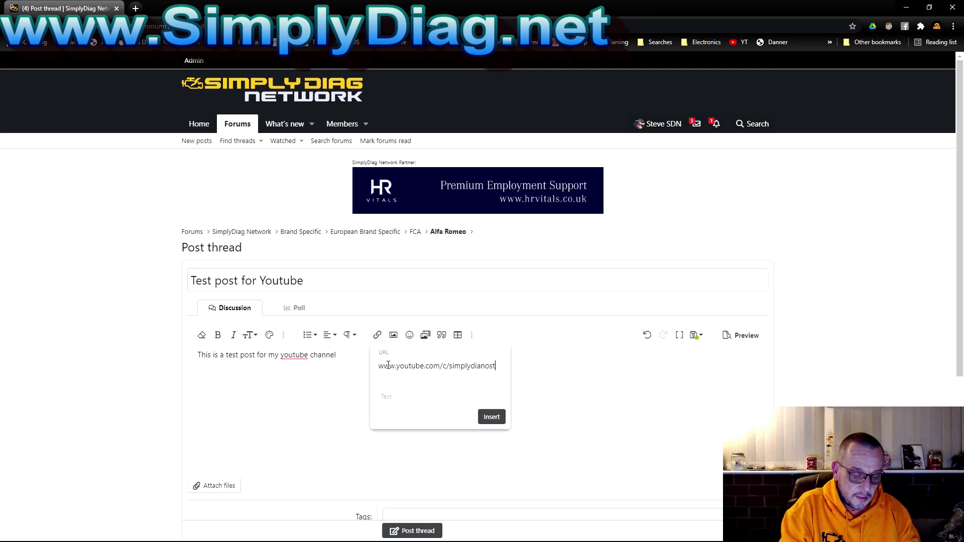
pyautogui.write('ics')
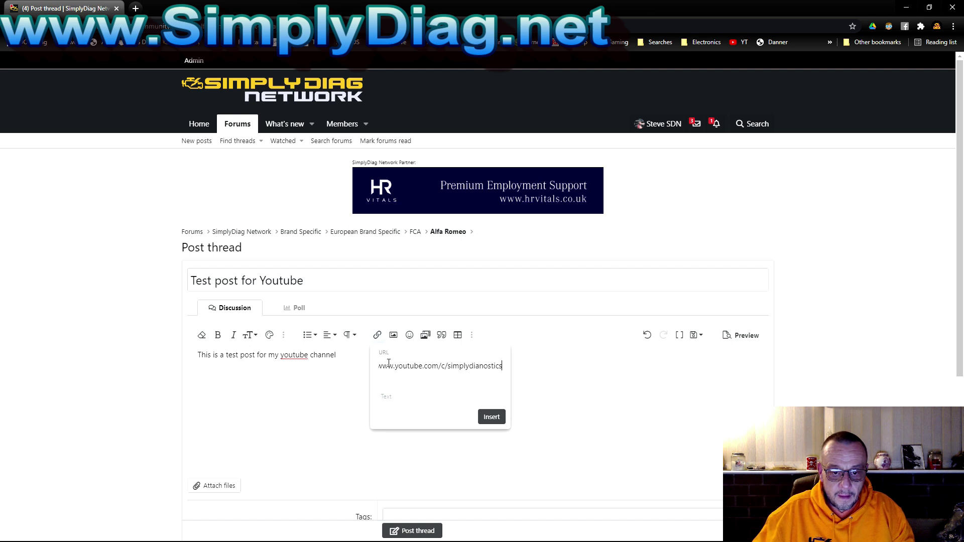
pyautogui.click(410, 399)
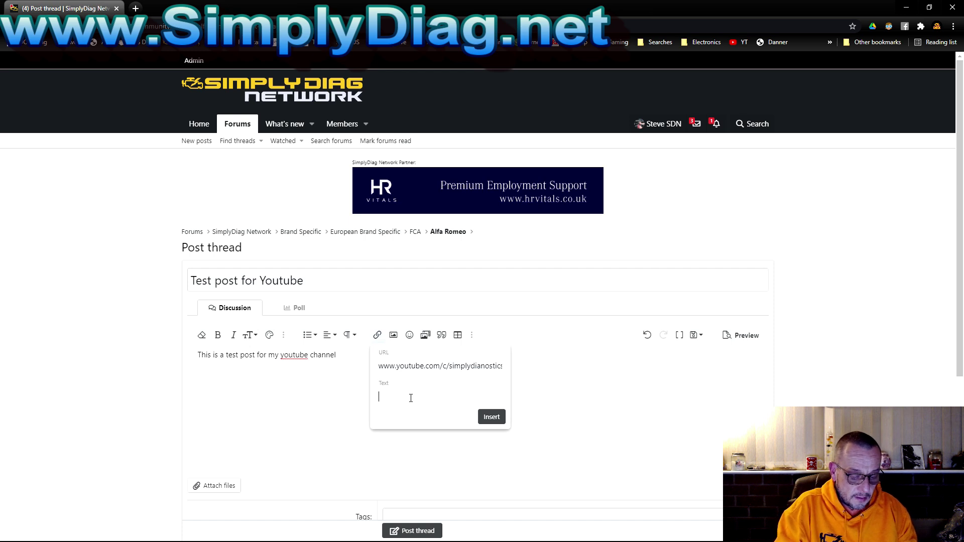
pyautogui.write('An aweso')
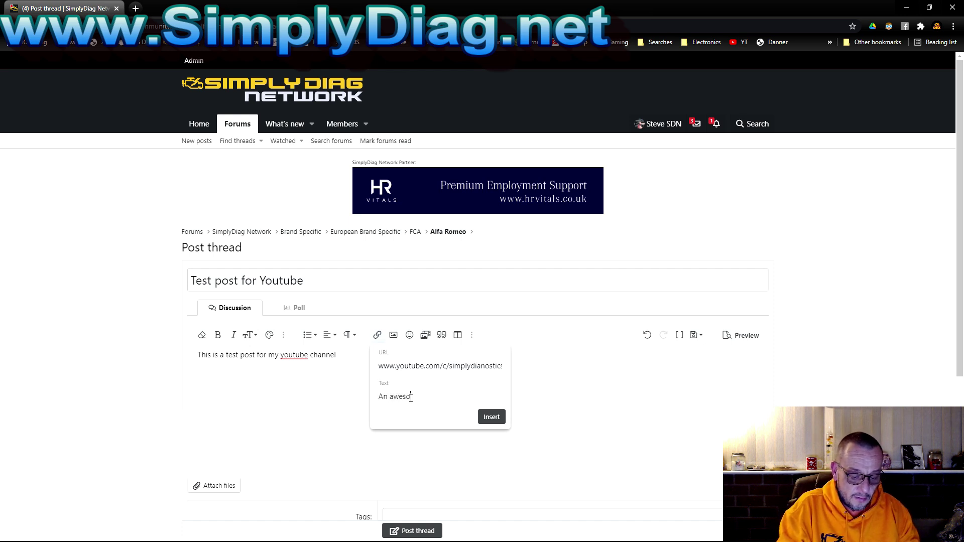
pyautogui.write('me chan')
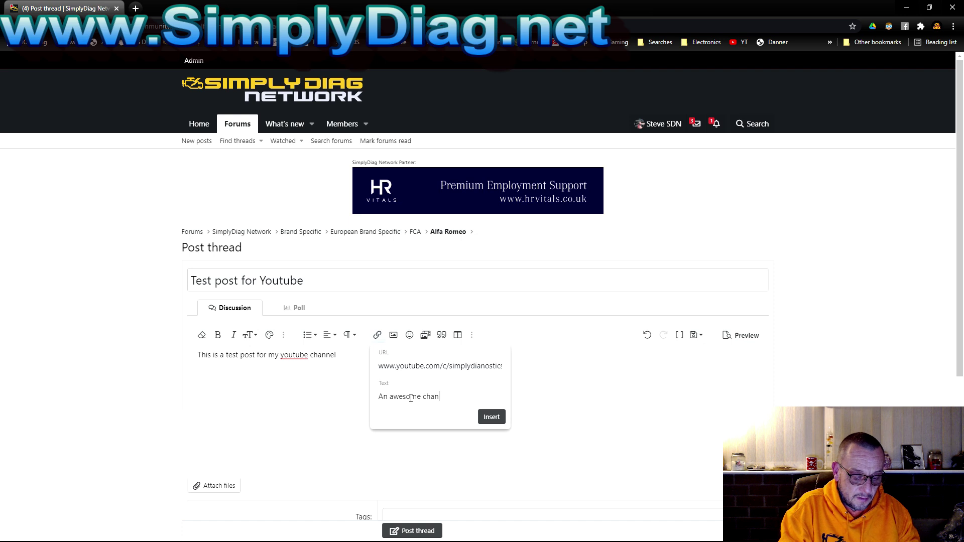
pyautogui.write('nel')
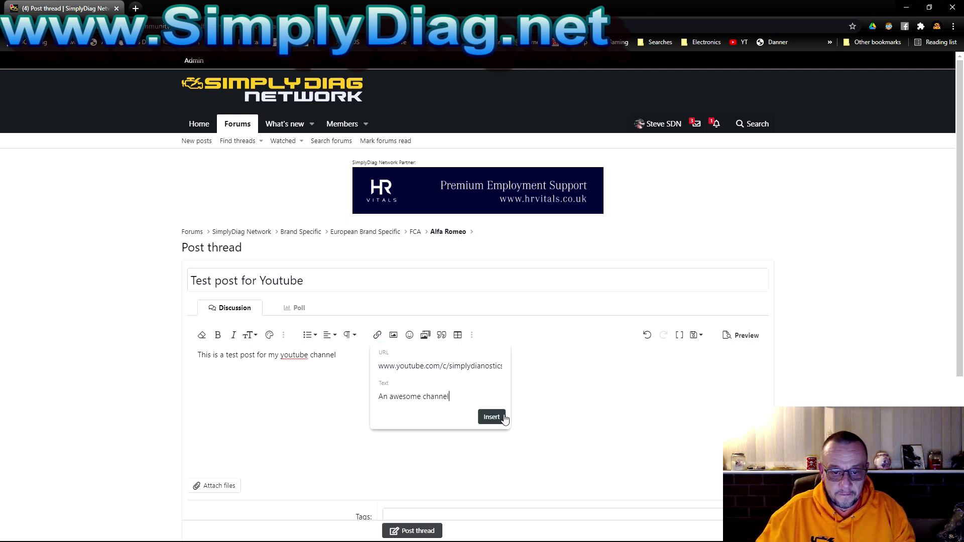
pyautogui.click(503, 417)
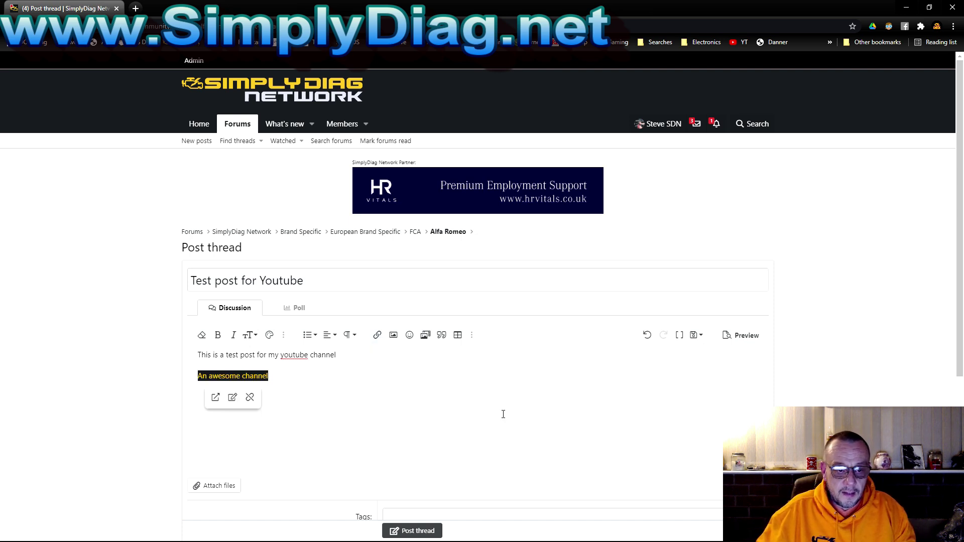
# Dismiss the link's context options and start a new paragraph below it
pyautogui.click(351, 418)
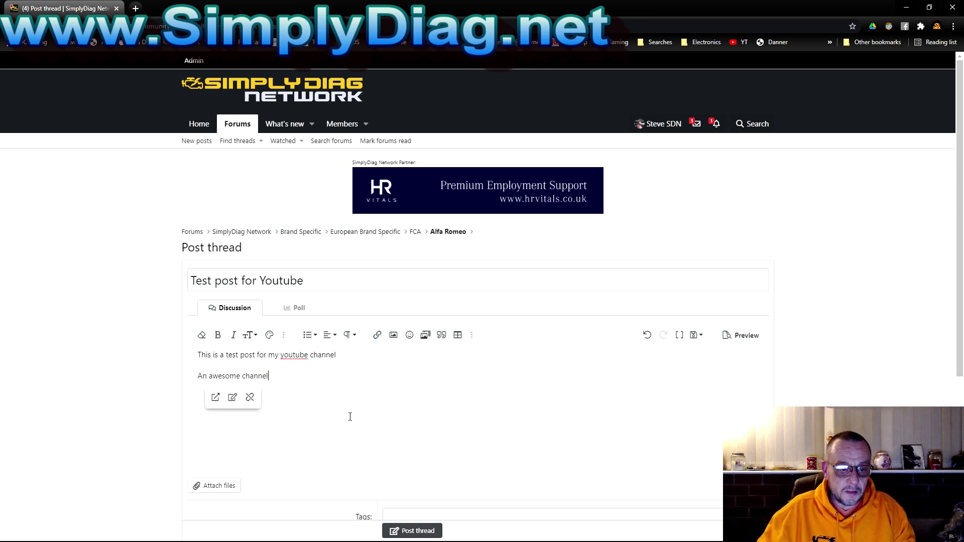
pyautogui.rightClick(254, 377)
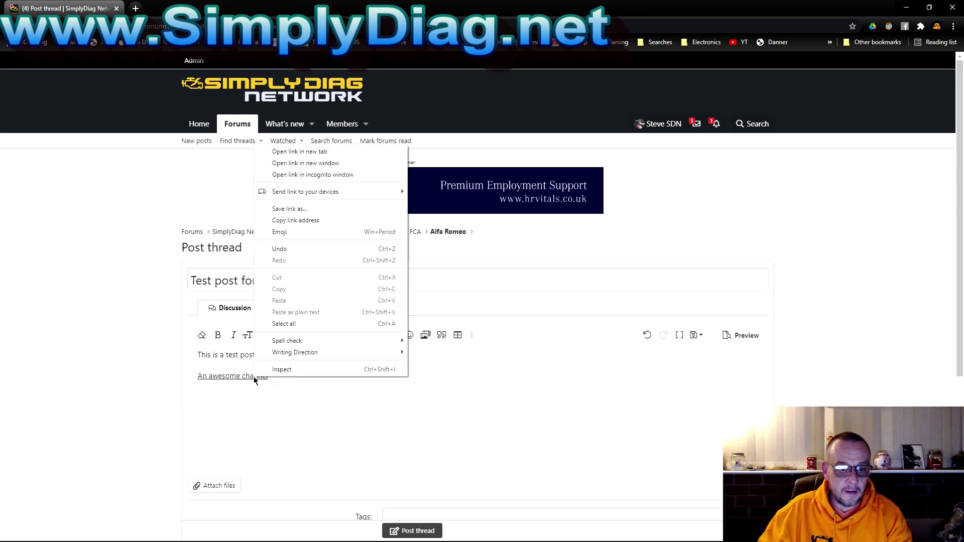
pyautogui.click(308, 412)
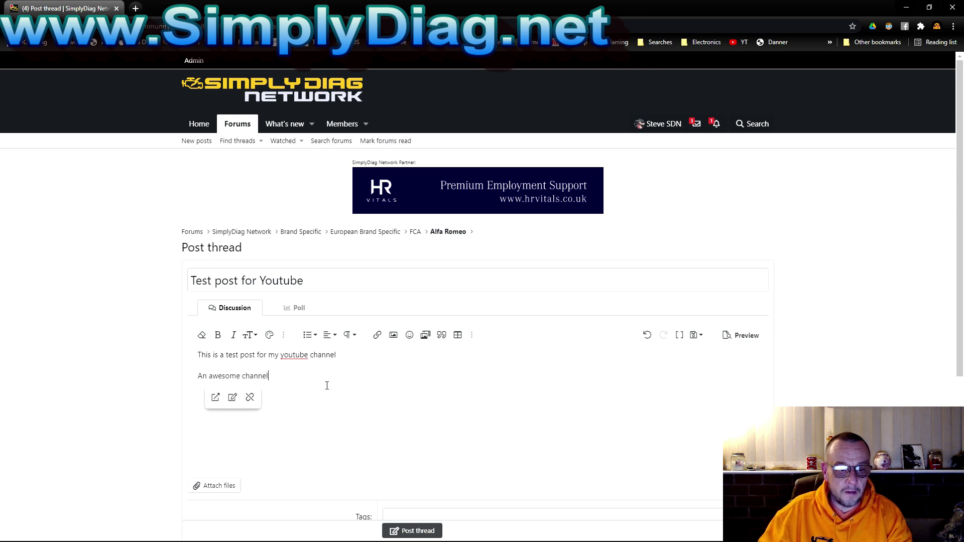
pyautogui.press('Return')
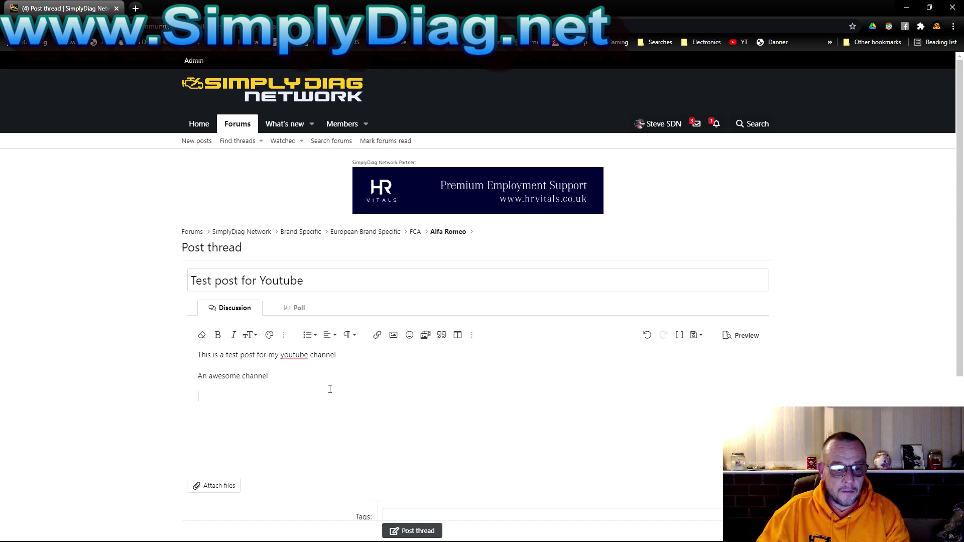
# Bring up the image-insert panel offering a 3 MB upload or an image URL
pyautogui.click(393, 336)
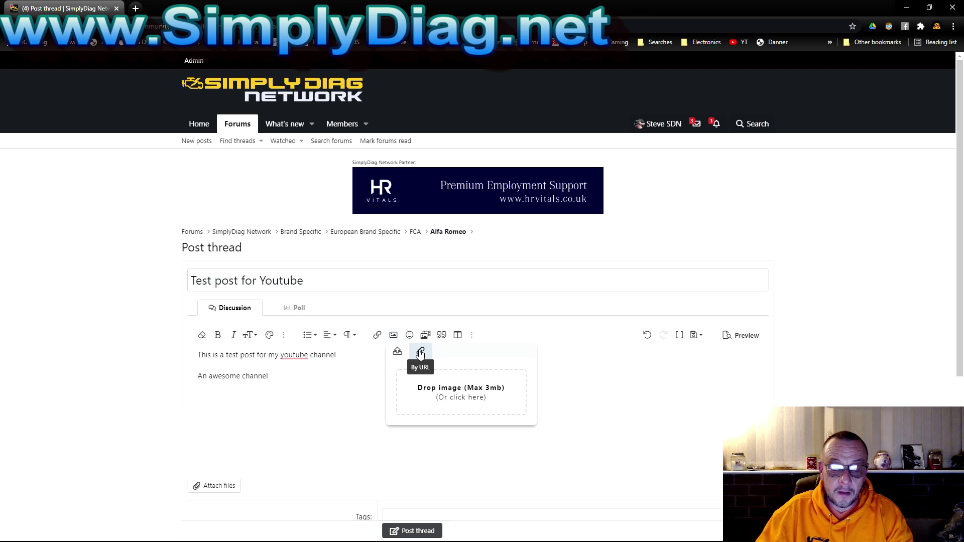
# Upload onesie.JPG from the Pictures folder into the post
pyautogui.click(440, 390)
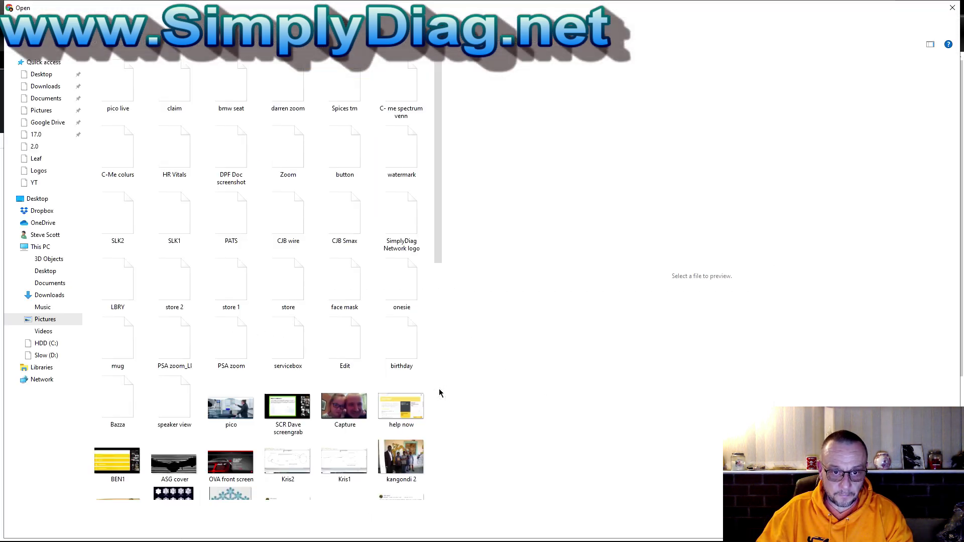
pyautogui.doubleClick(402, 271)
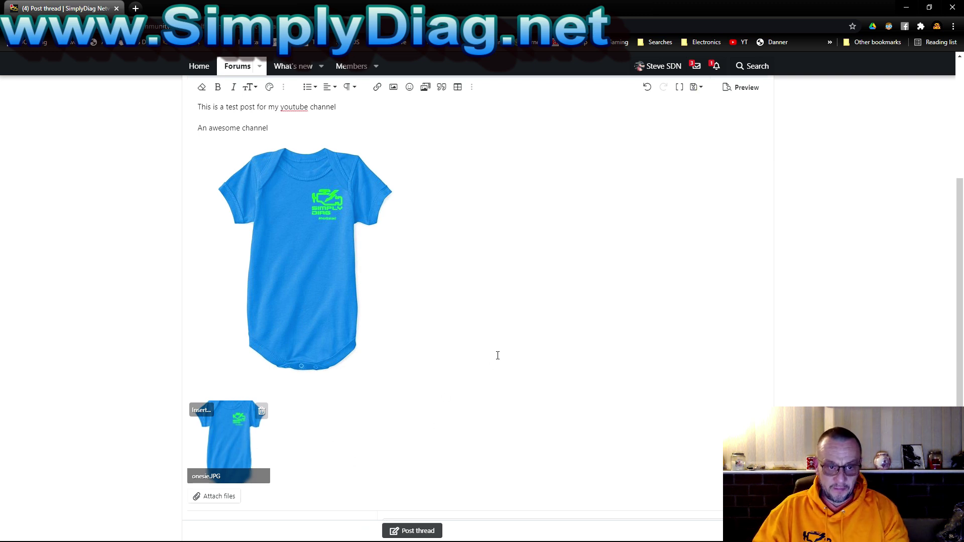
pyautogui.press('Return')
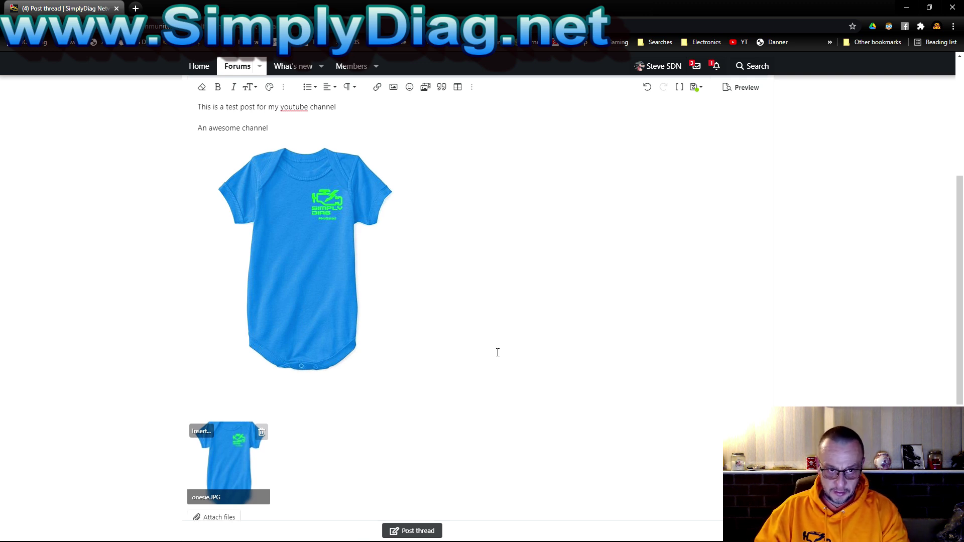
pyautogui.scroll(3, 497, 353)
pyautogui.scroll(-3, 497, 352)
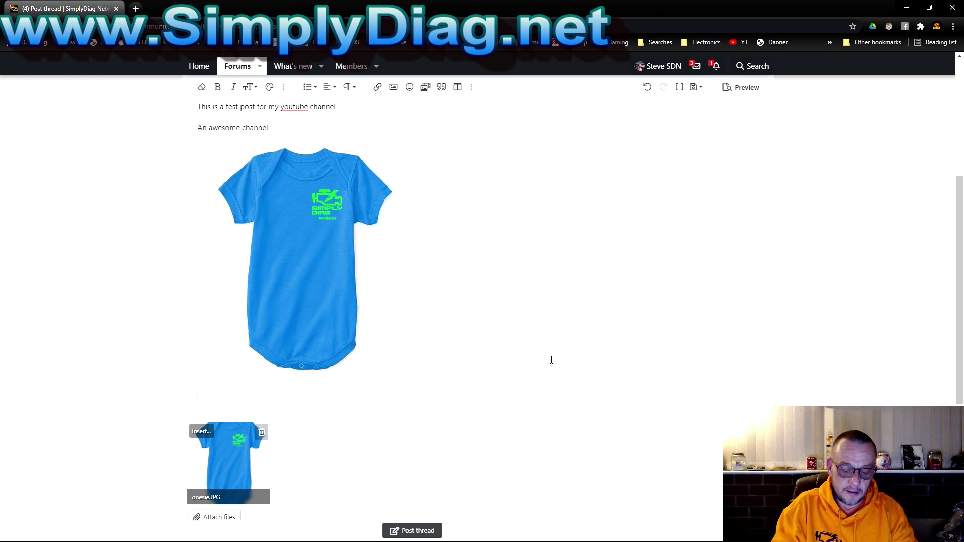
pyautogui.write('@')
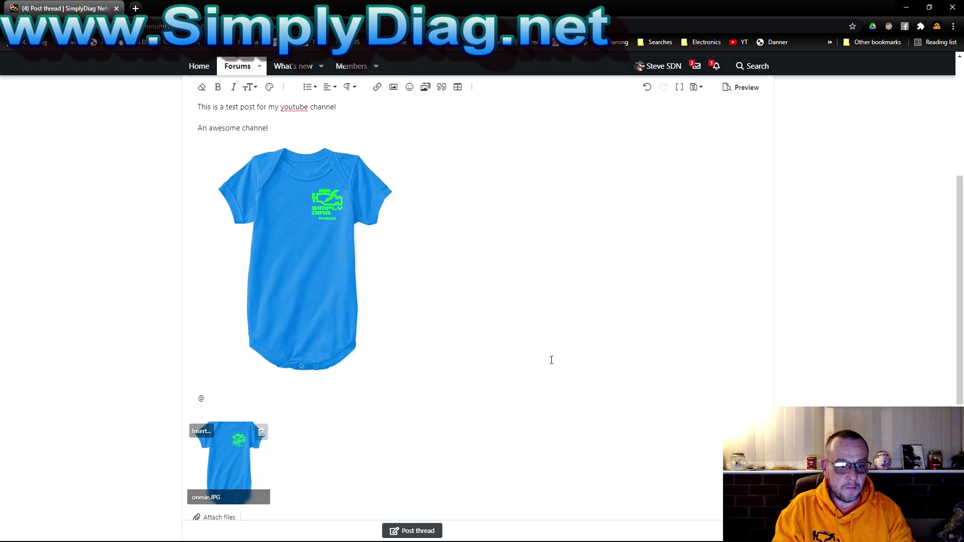
pyautogui.write('st')
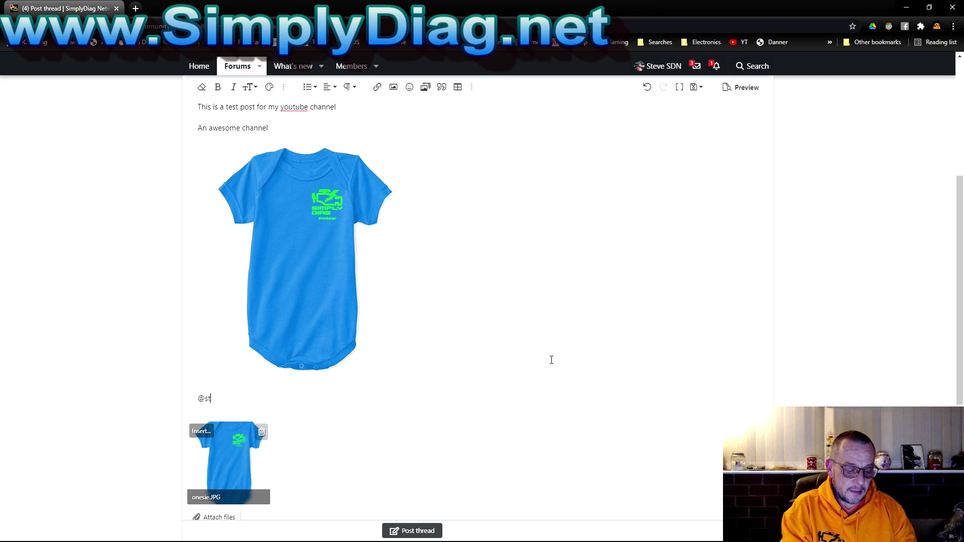
pyautogui.write('eve')
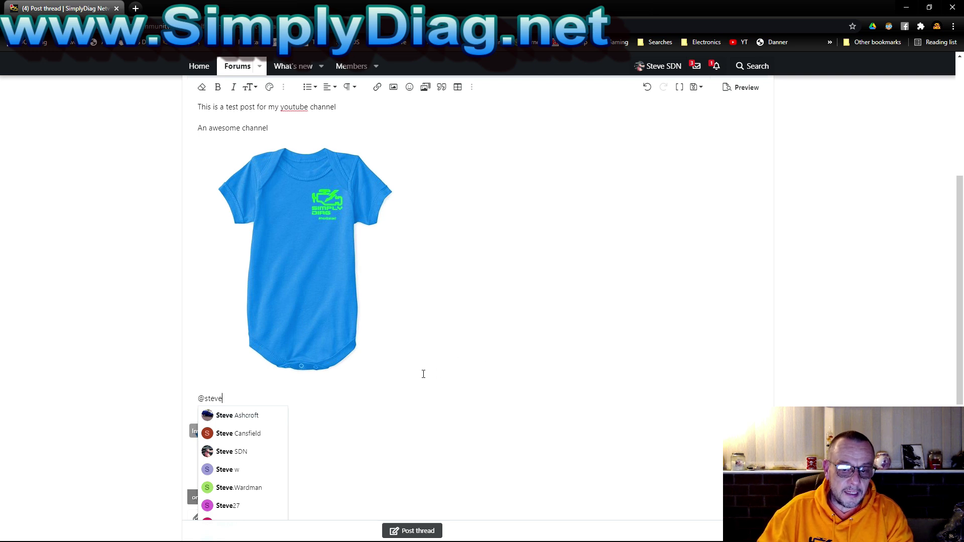
pyautogui.scroll(-4, 424, 374)
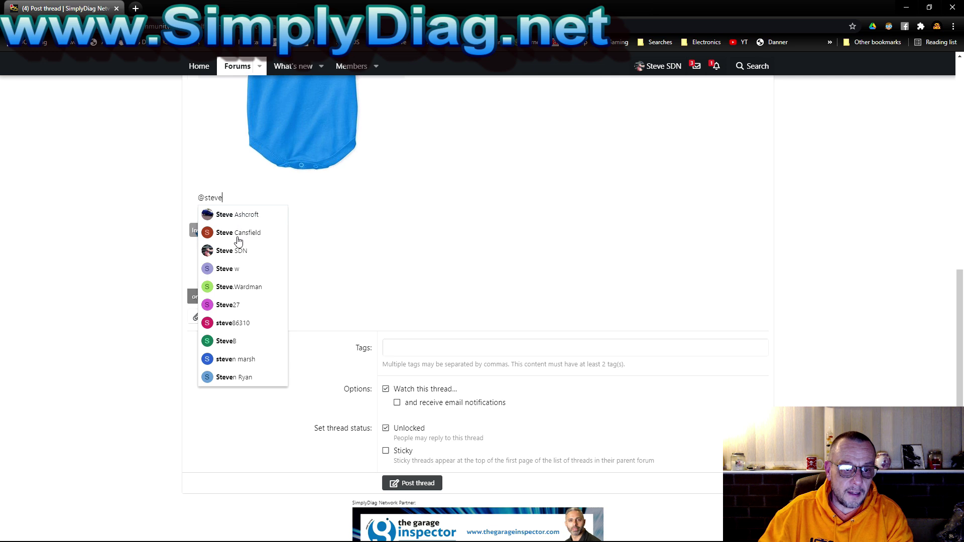
pyautogui.click(239, 251)
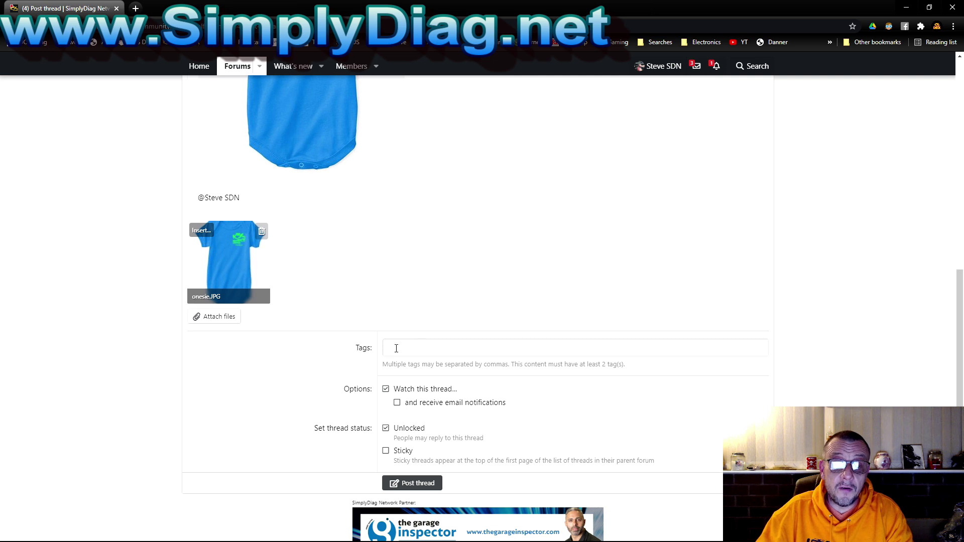
# Add the tags Alfa romeo, test post and P0402 to the thread
pyautogui.click(505, 348)
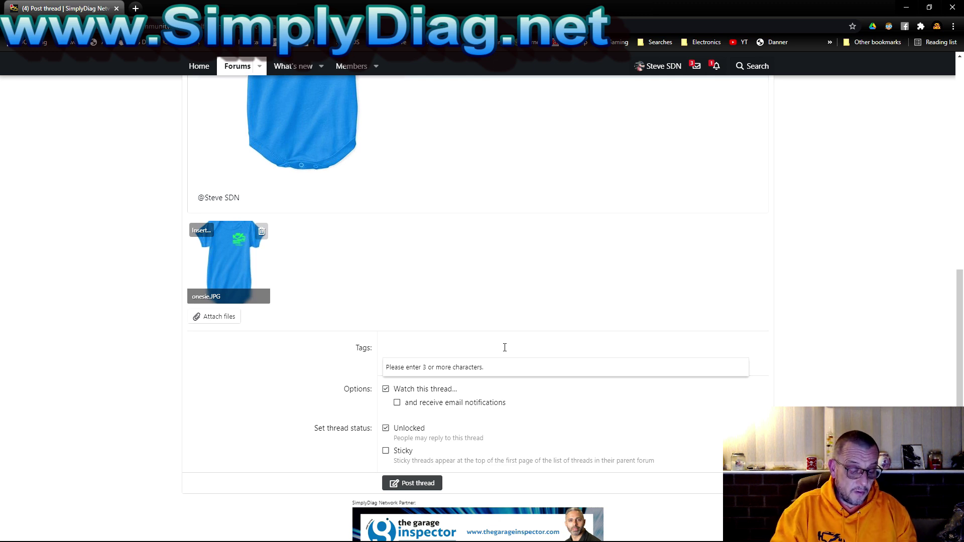
pyautogui.write('Al')
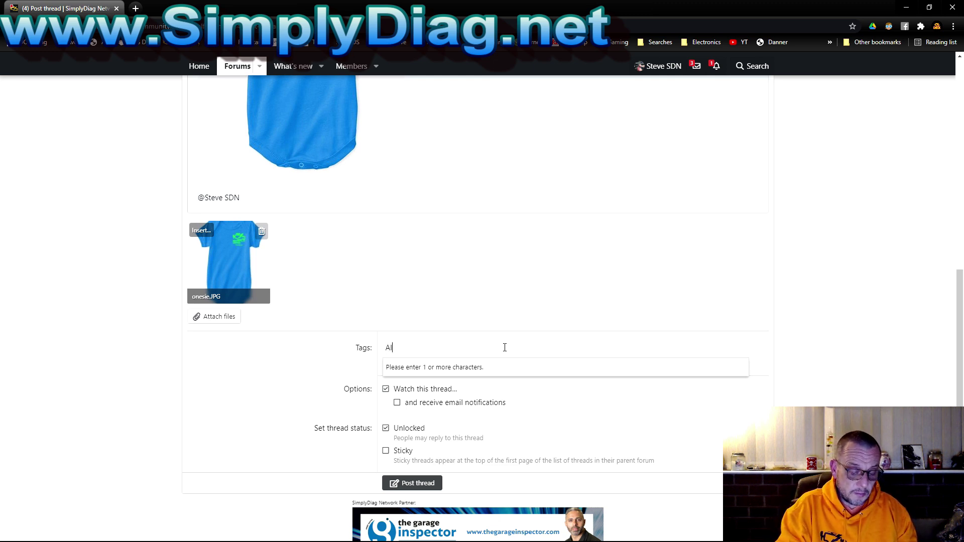
pyautogui.write('fa romeo')
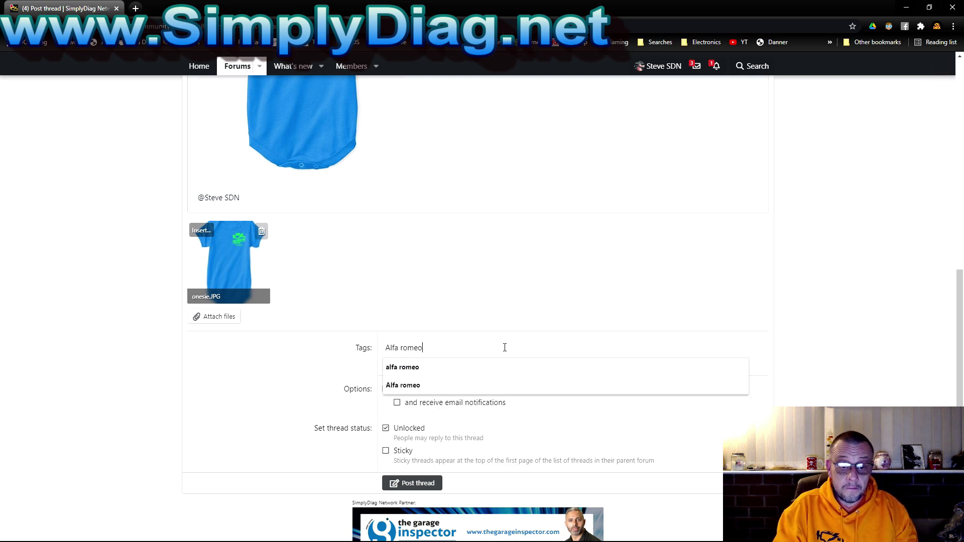
pyautogui.press('Return')
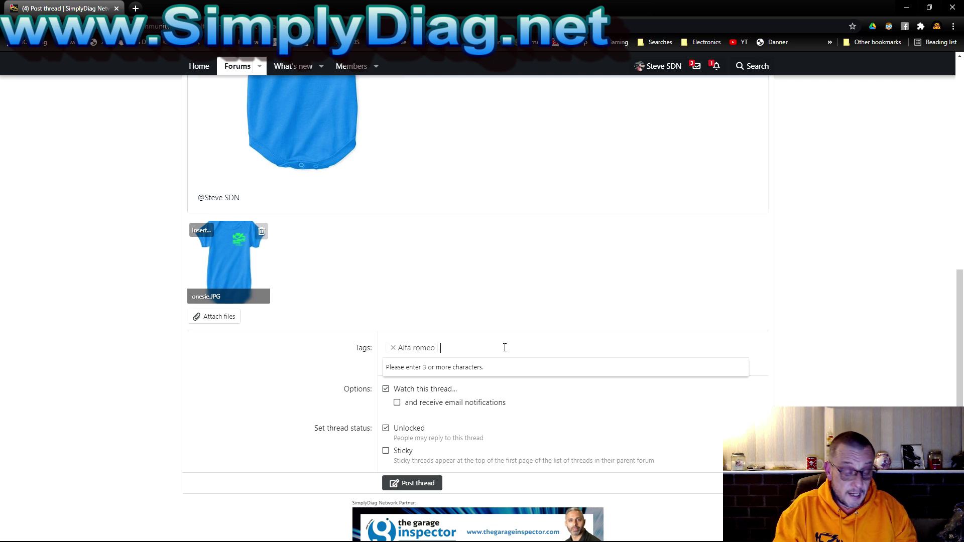
pyautogui.write('test')
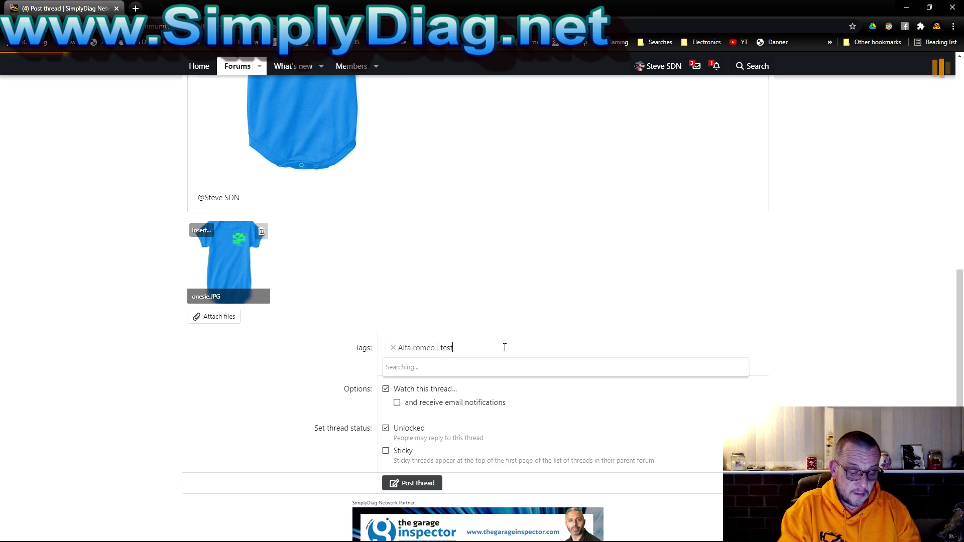
pyautogui.write(' post')
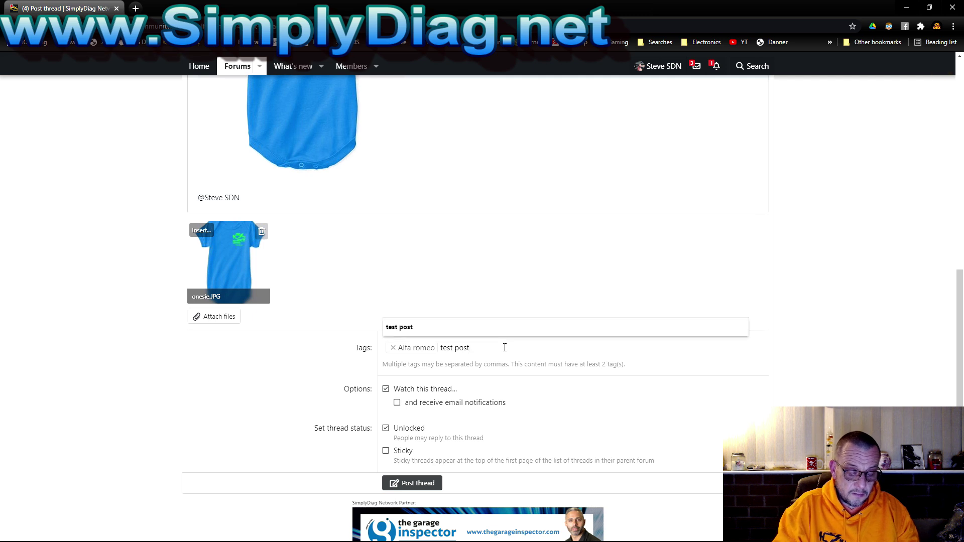
pyautogui.press('Return')
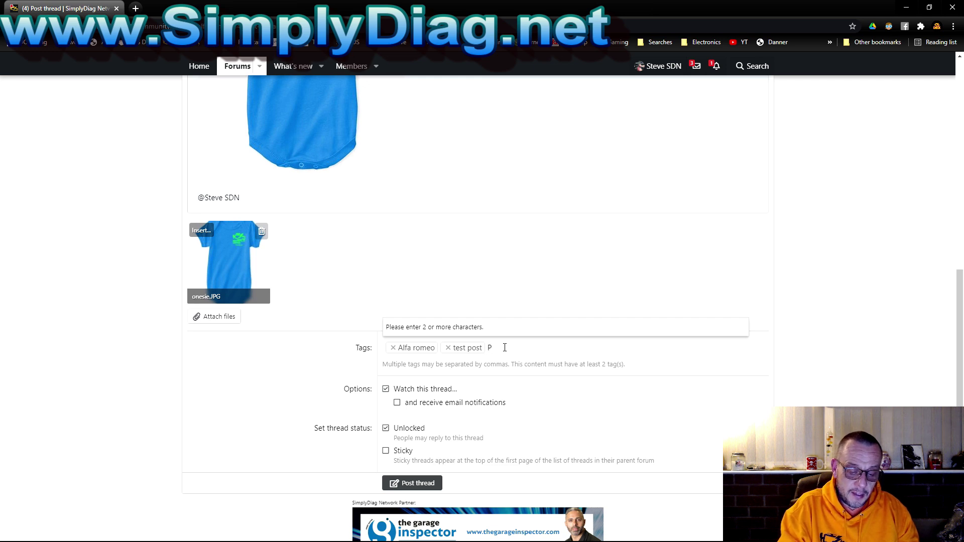
pyautogui.write('04402')
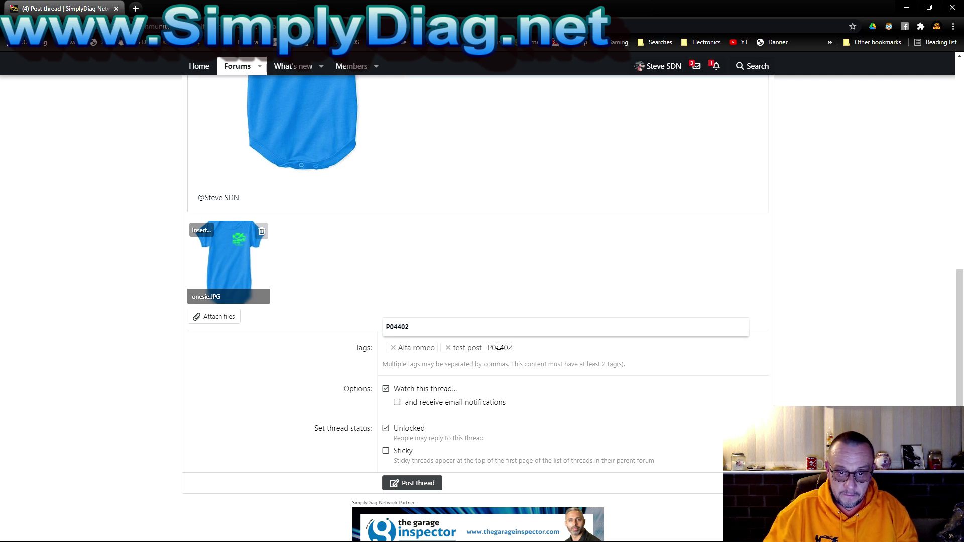
pyautogui.press('BackSpace')
pyautogui.press('BackSpace')
pyautogui.press('BackSpace')
pyautogui.press('BackSpace')
pyautogui.press('BackSpace')
pyautogui.press('BackSpace')
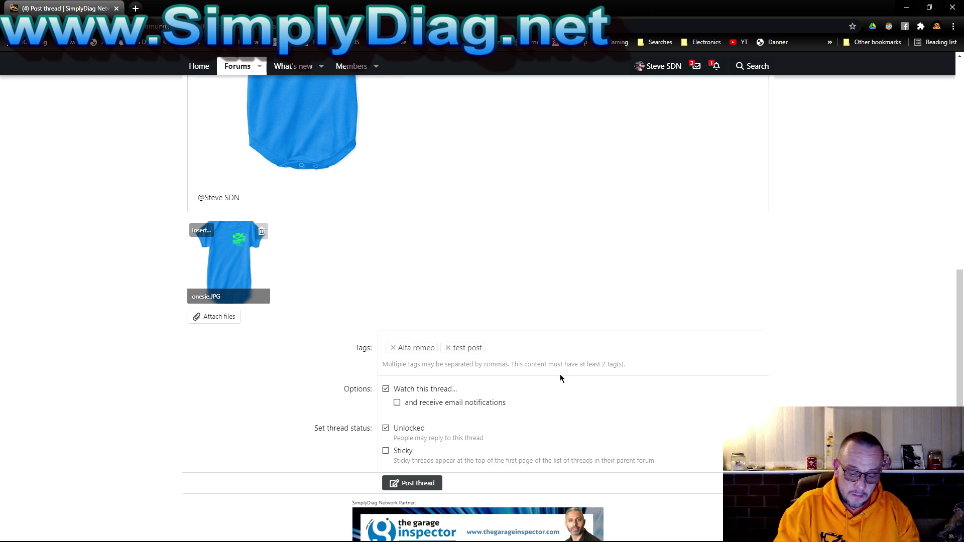
pyautogui.write('P0')
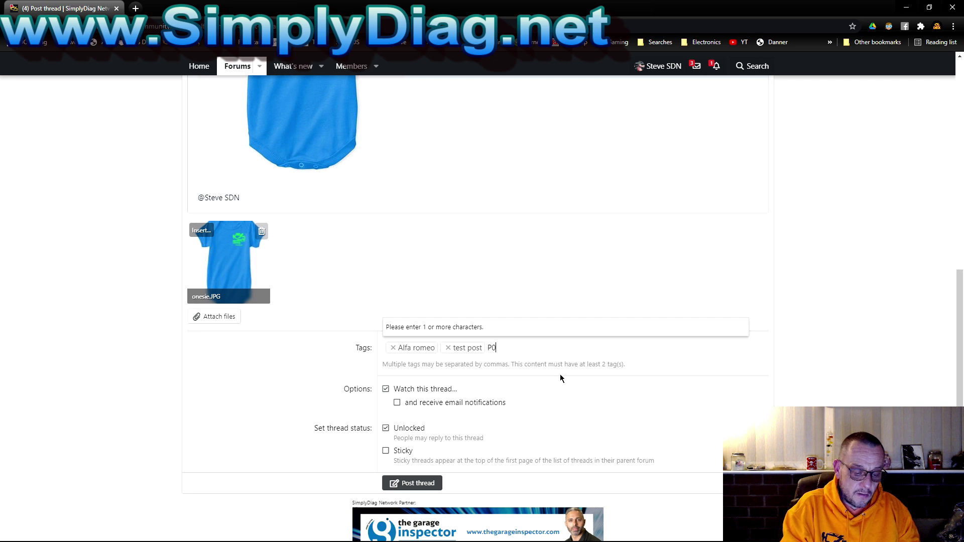
pyautogui.write('402')
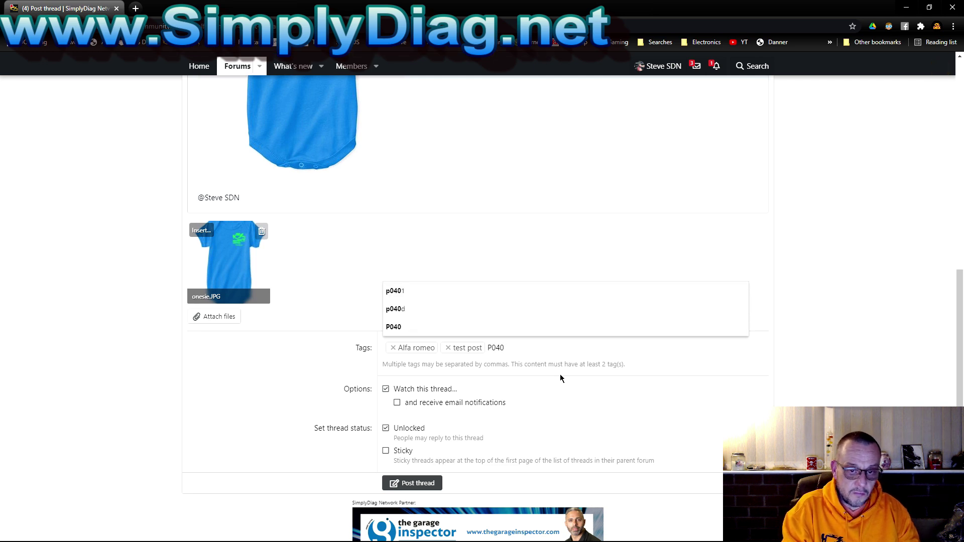
pyautogui.click(529, 327)
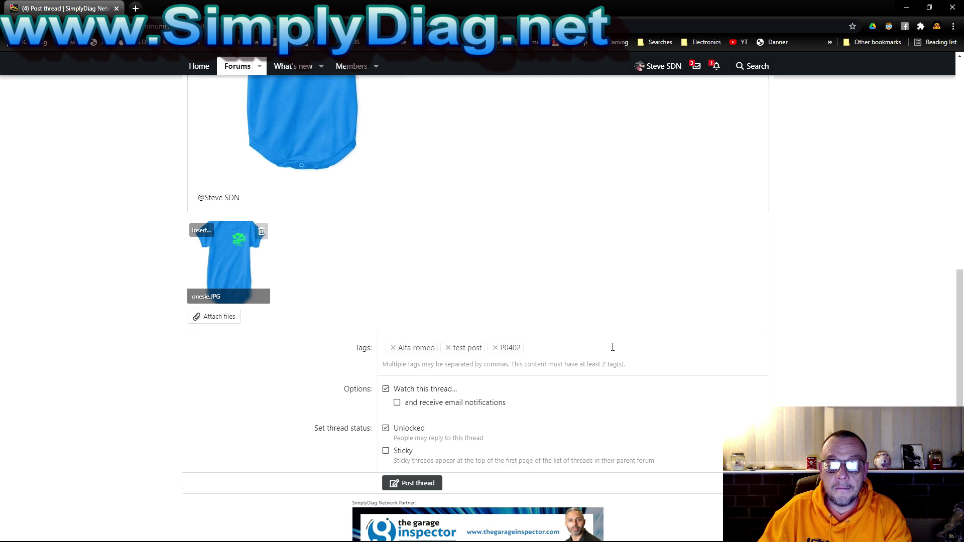
pyautogui.scroll(-2, 612, 347)
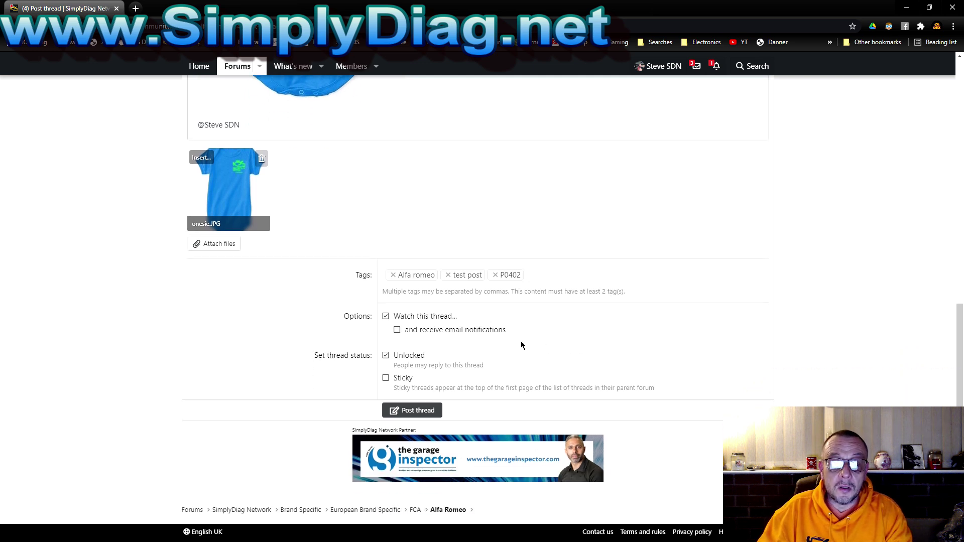
pyautogui.click(386, 317)
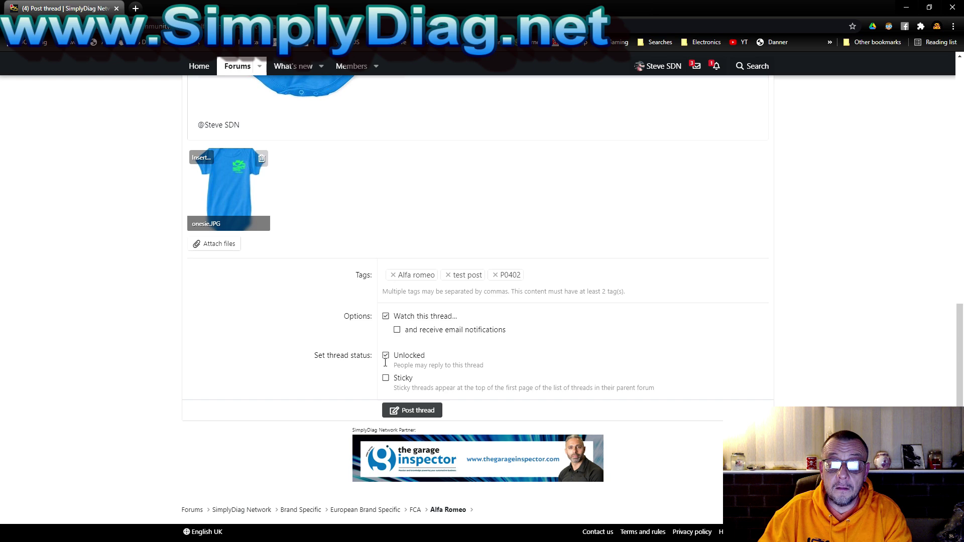
pyautogui.scroll(6, 527, 340)
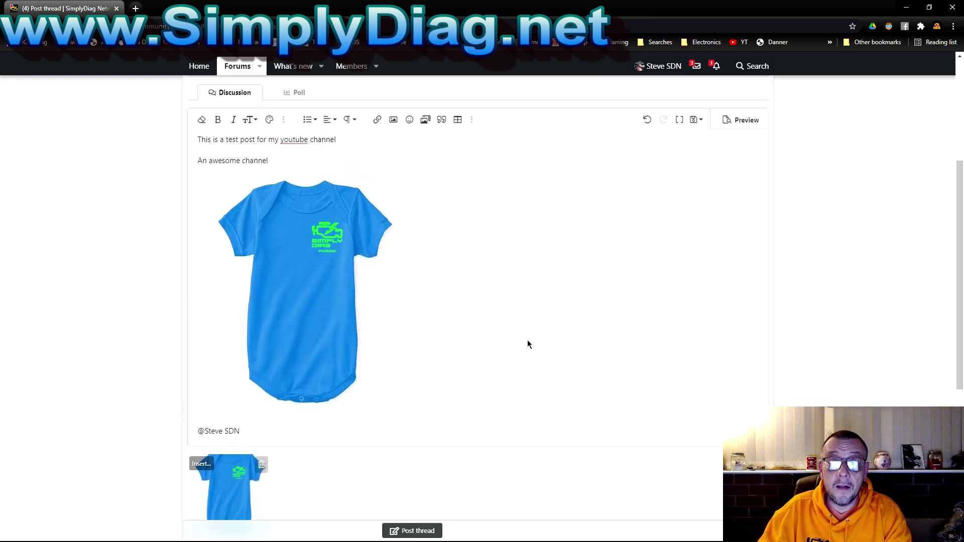
pyautogui.scroll(4, 527, 340)
pyautogui.scroll(-10, 528, 340)
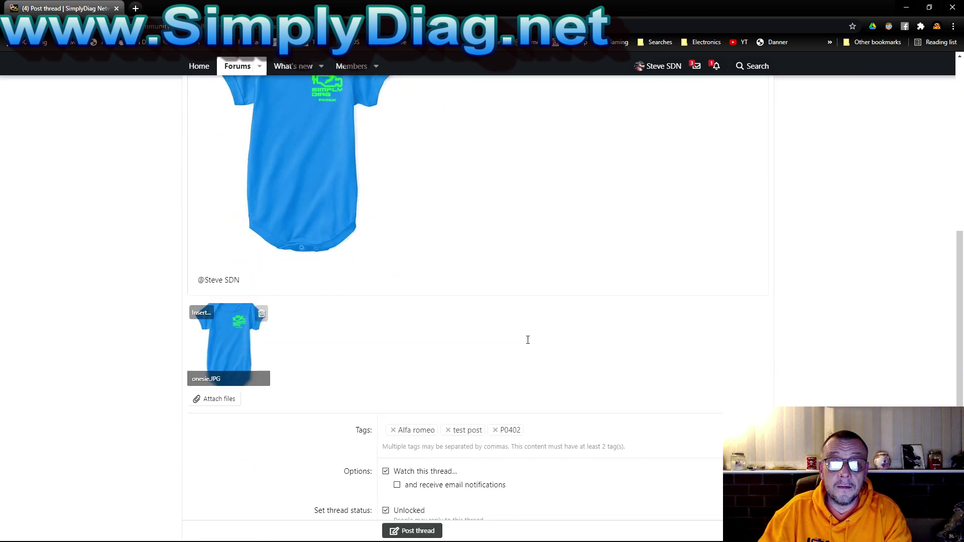
# Publish 'Test post for Youtube' to the Alfa Romeo forum
pyautogui.click(413, 410)
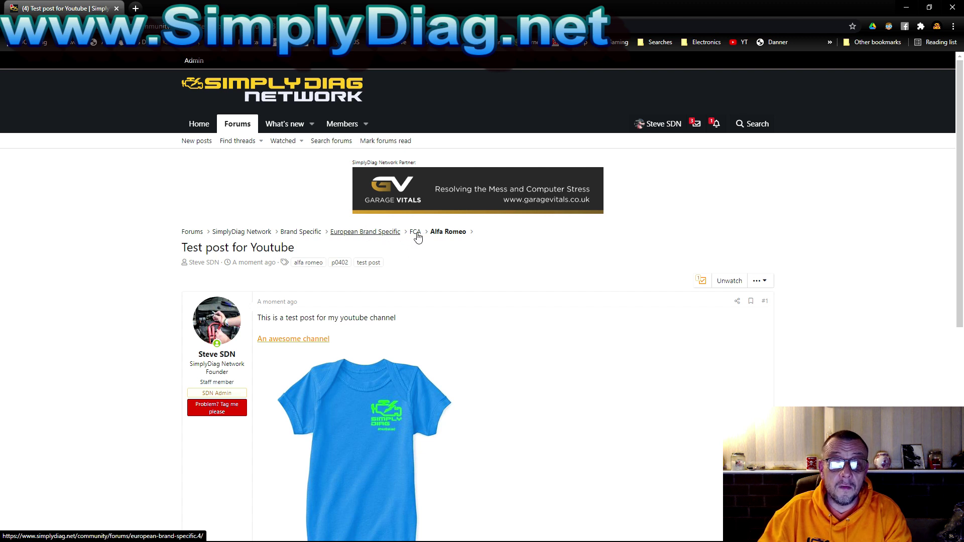
# Return via the breadcrumbs to the SimplyDiag Network index and scroll to the top
pyautogui.click(371, 232)
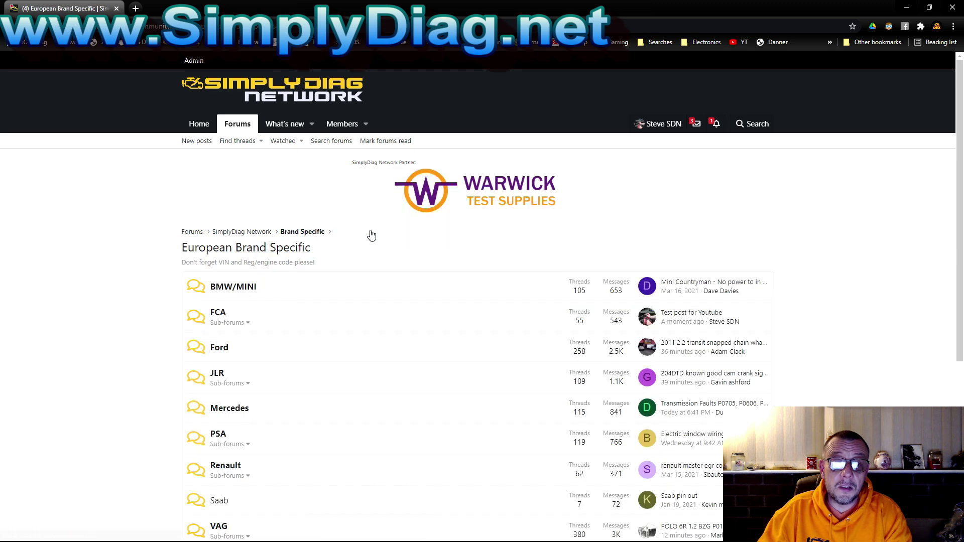
pyautogui.click(251, 231)
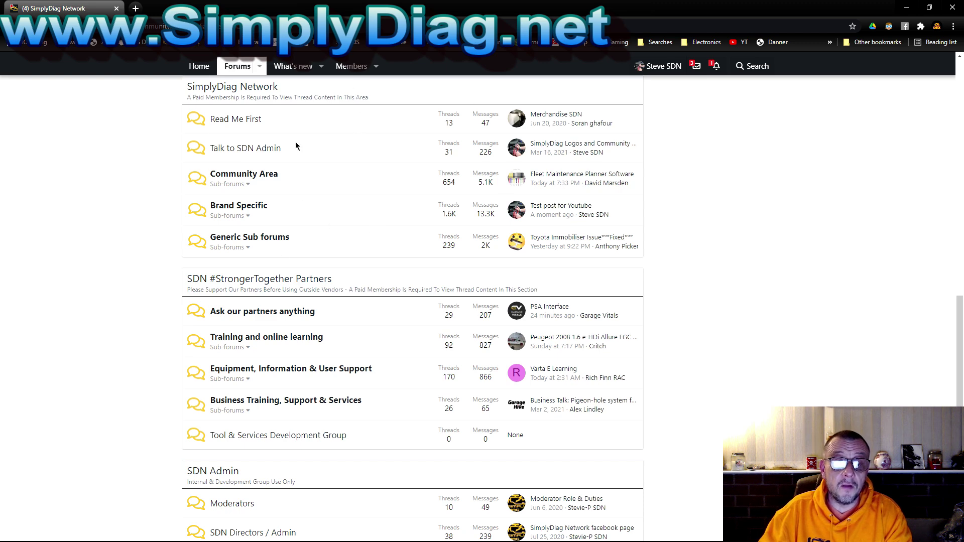
pyautogui.scroll(3, 348, 196)
pyautogui.scroll(10, 349, 209)
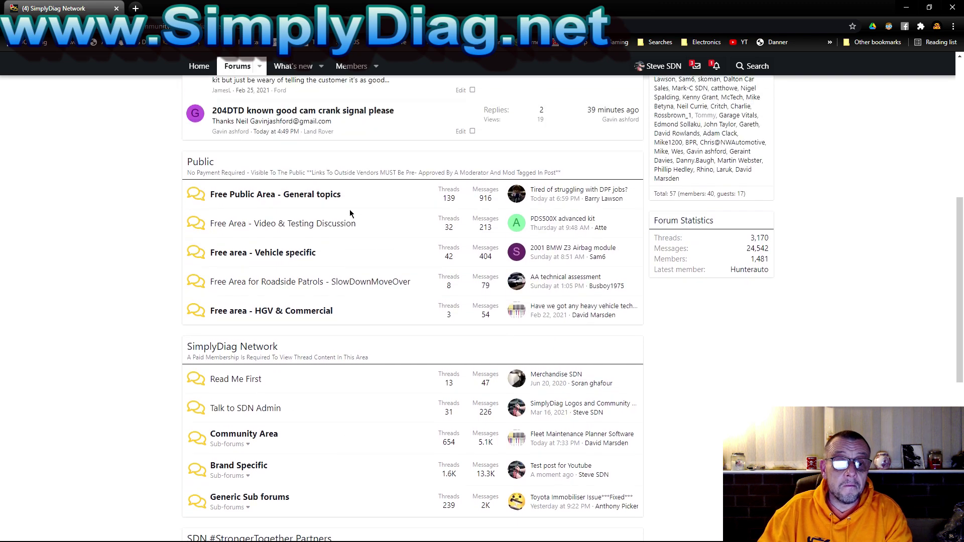